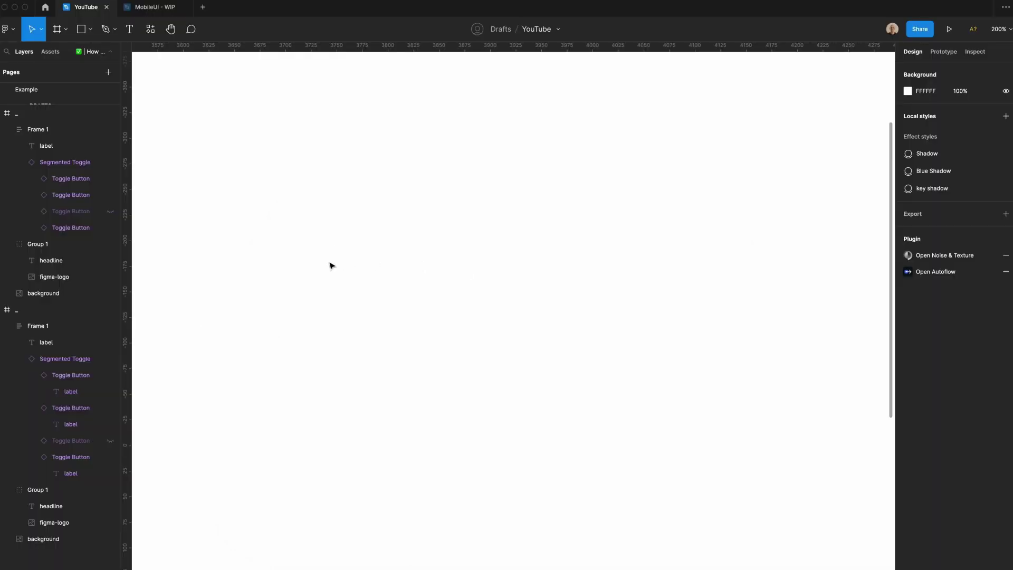
Step: Add a text layer reading 'Label' on the canvas
key(t)
click(387, 223)
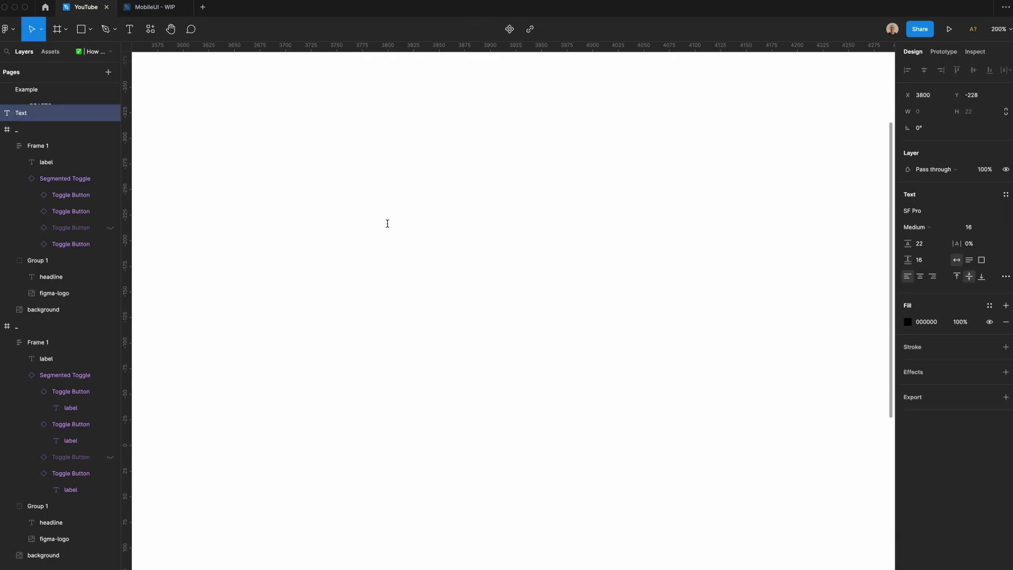
text(Label)
key(Escape)
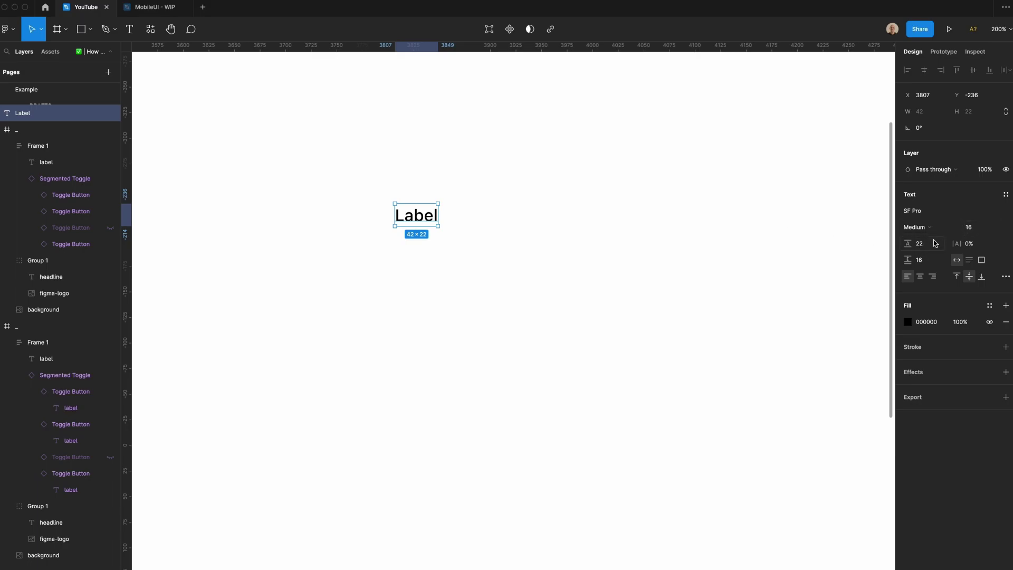
Step: Wrap the Label in an auto-layout frame with 0 gap and 12/8 padding
key(shift+a)
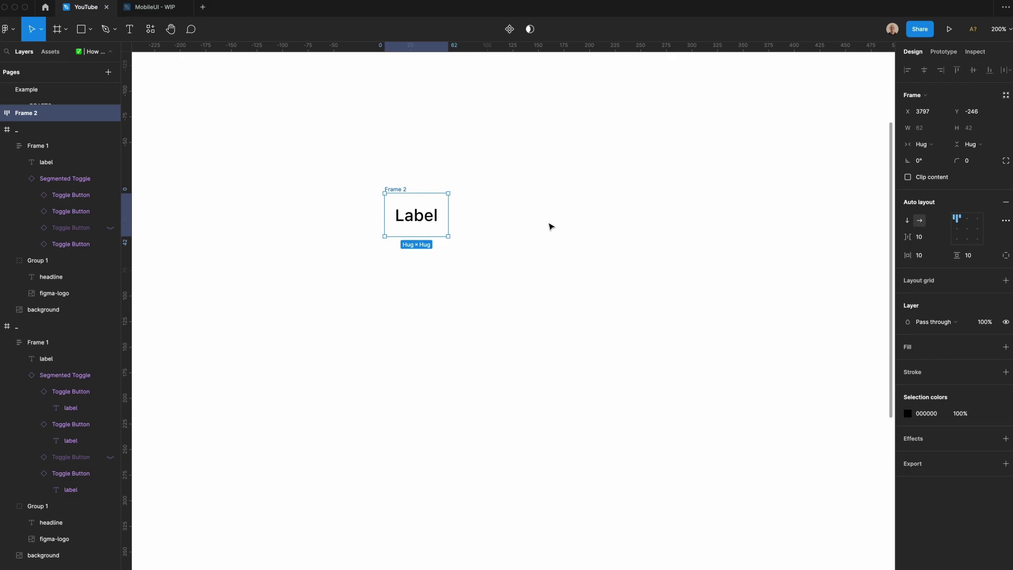
click(921, 238)
text(0)
click(929, 257)
key(Up)
key(Up)
click(973, 261)
key(Down)
key(Down)
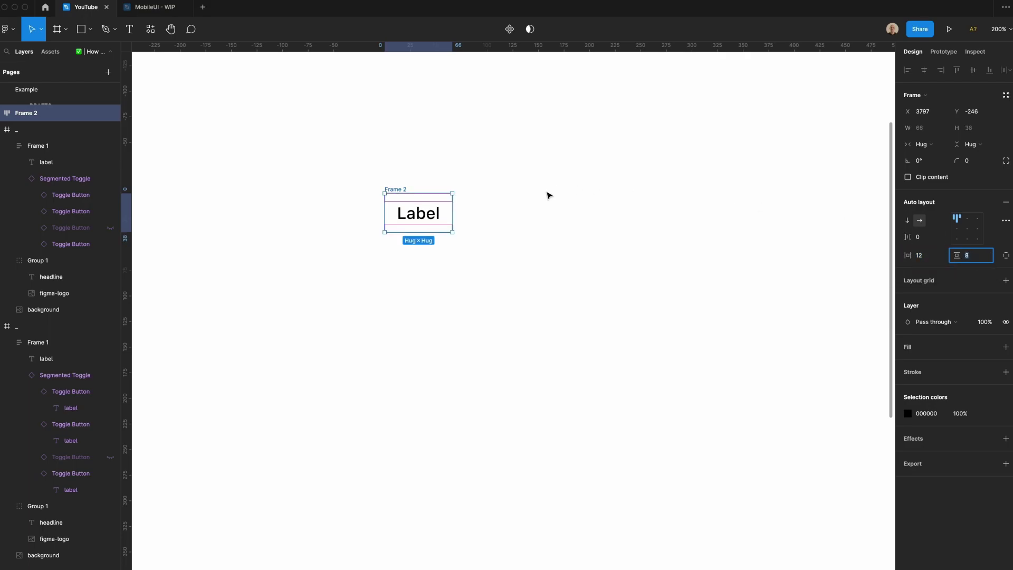
Step: Rename the frame to Normal and place a duplicate just below it
click(546, 209)
click(397, 189)
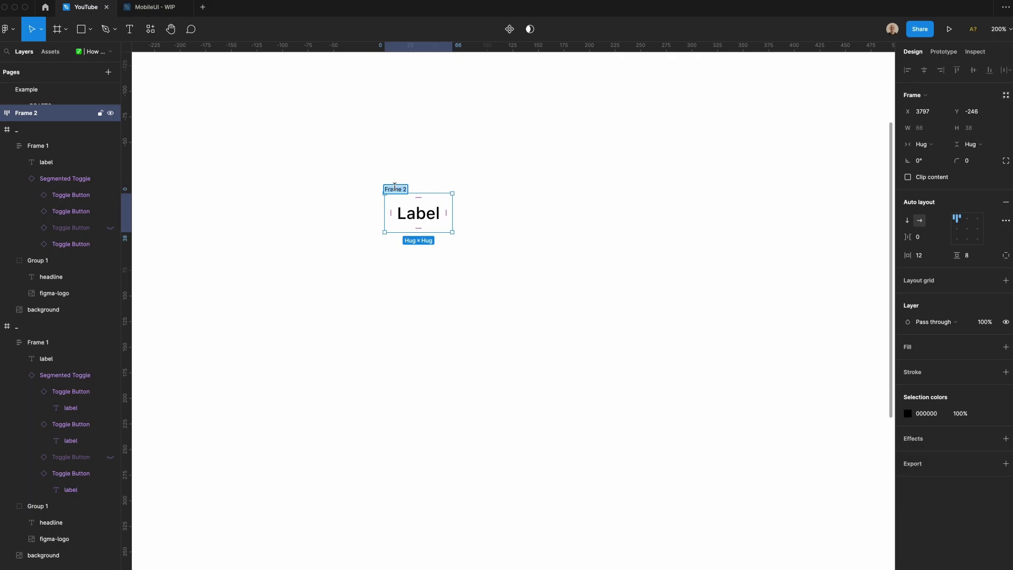
text(Normal)
click(280, 159)
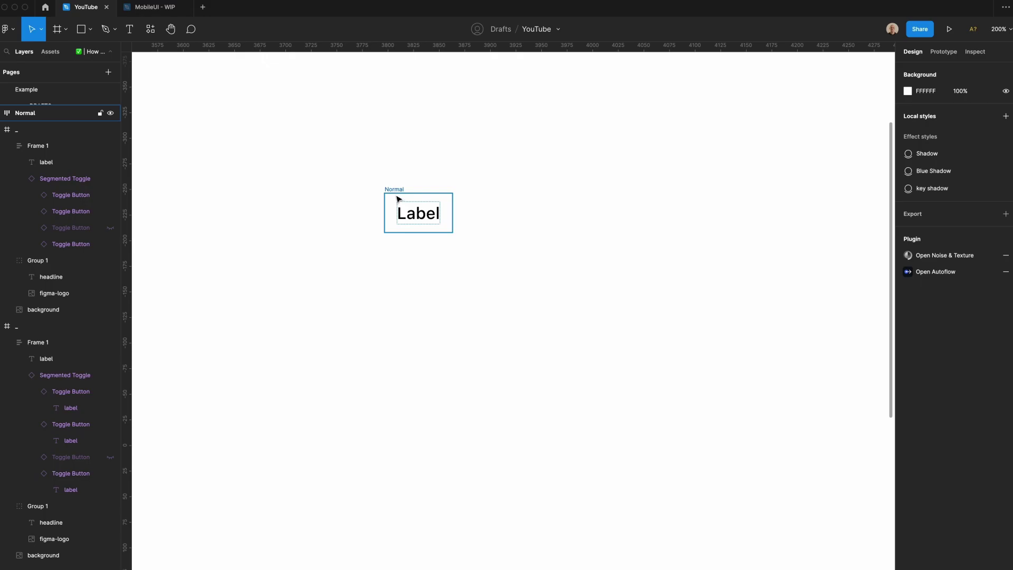
drag(399, 199, 398, 247)
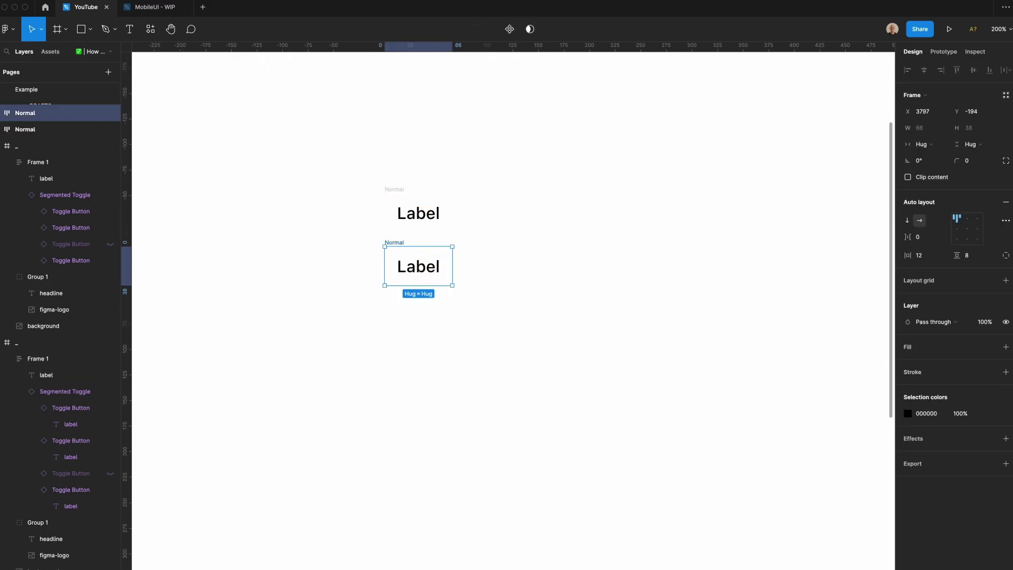
Step: Give the lower frame a light grey E4E4E4 fill
click(1006, 348)
click(907, 363)
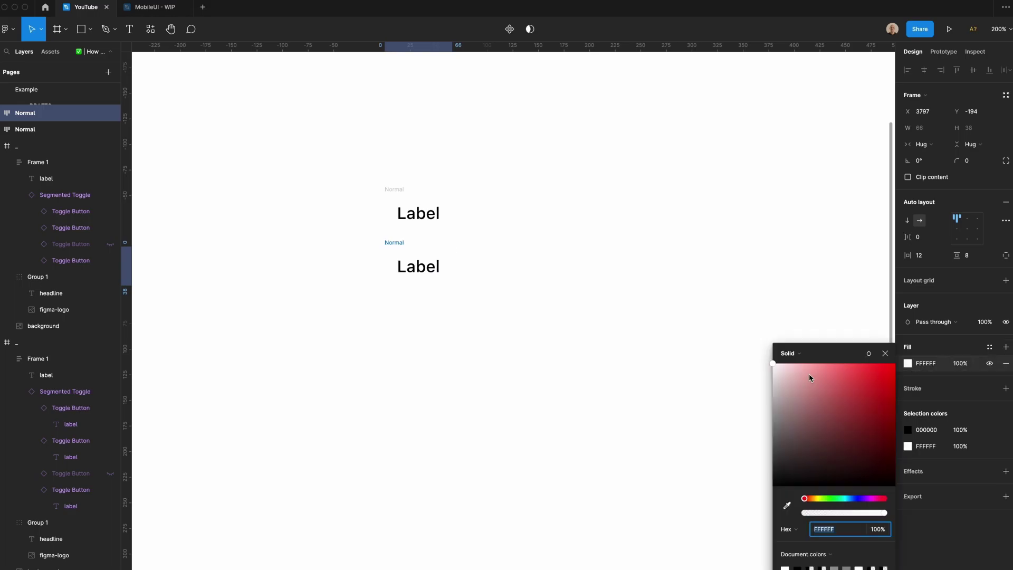
click(774, 376)
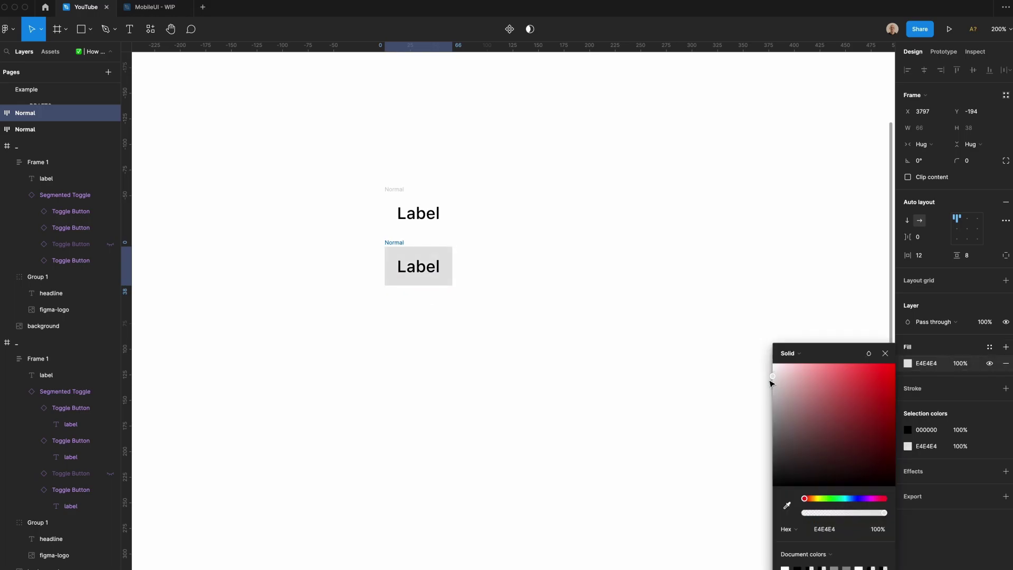
click(714, 371)
Step: Set a corner radius of 10 on both frames
drag(302, 157, 475, 295)
click(971, 161)
text(10)
key(Return)
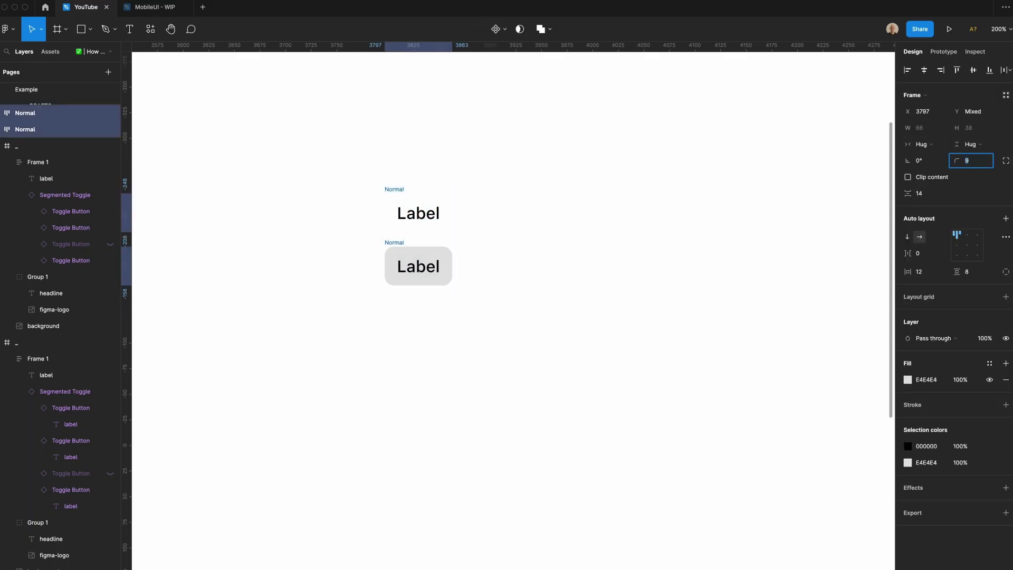
Step: Rename the grey frame to Hover
click(541, 314)
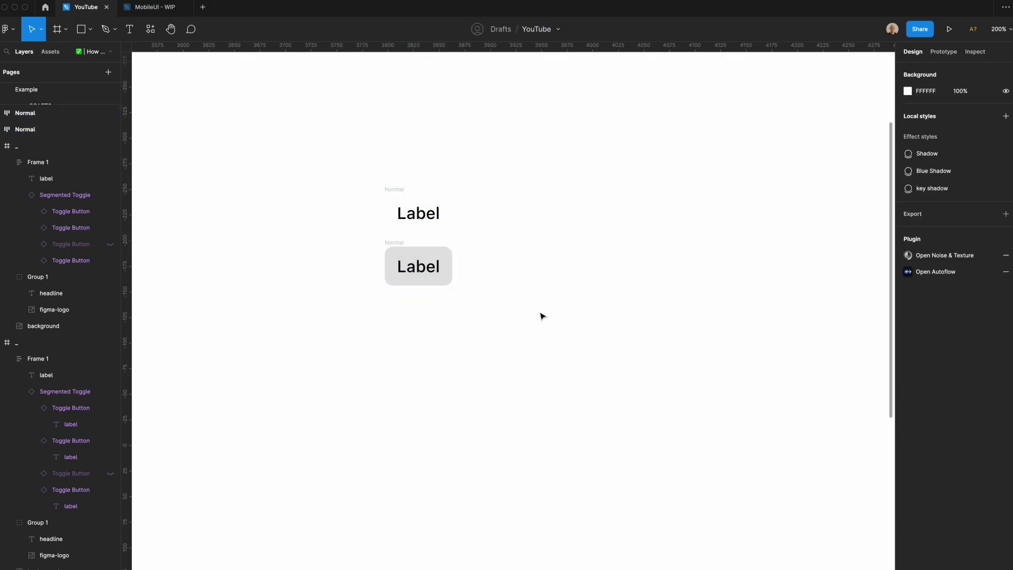
click(398, 242)
double_click(397, 242)
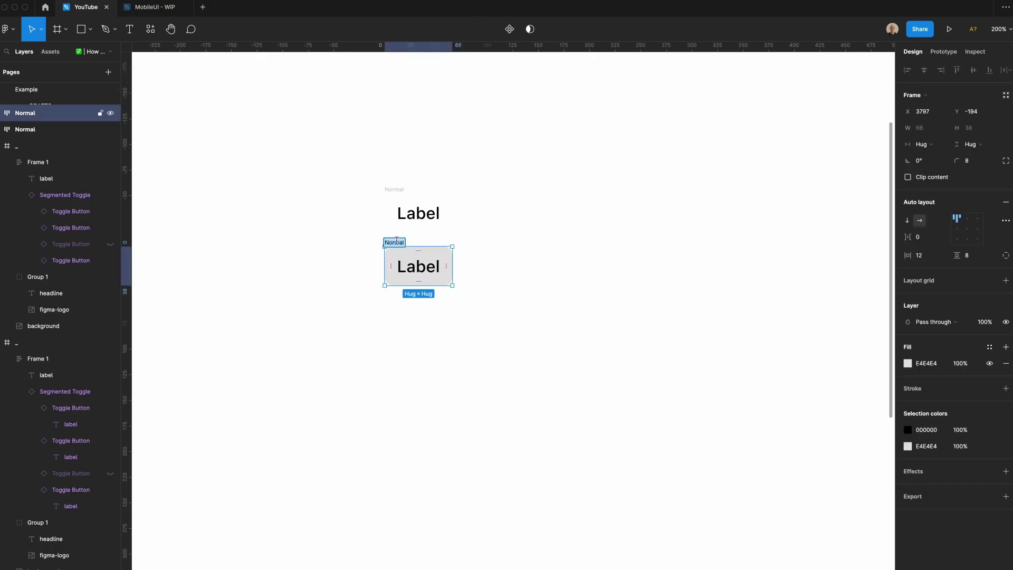
text(Hover)
click(405, 350)
Step: Duplicate the Hover frame below it and name the copy Active
click(393, 255)
drag(393, 255, 388, 315)
click(380, 298)
double_click(393, 295)
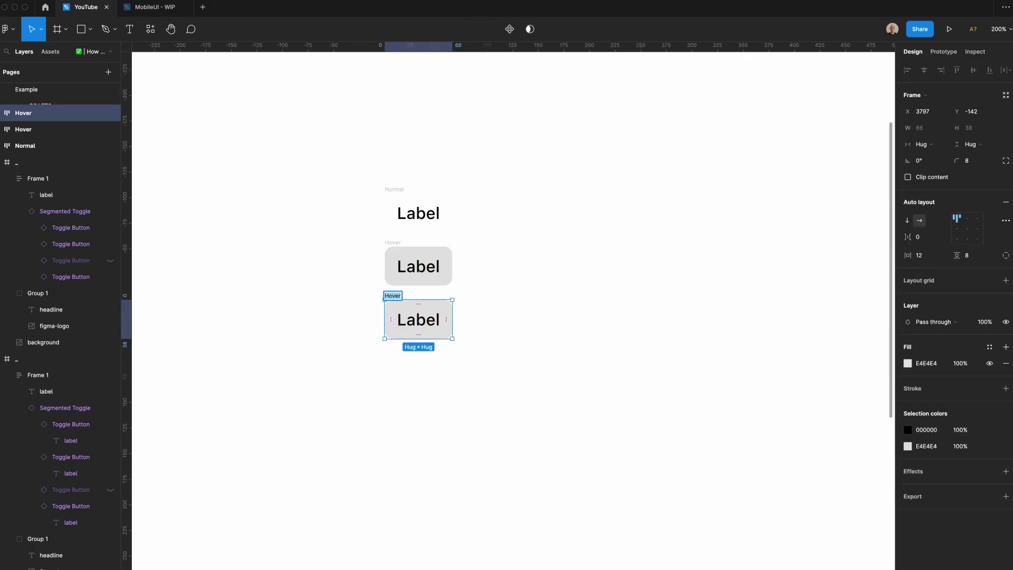
text(Active)
key(Return)
Step: Fill the Active frame purple 4B1FF2 and make its Label text white
click(908, 363)
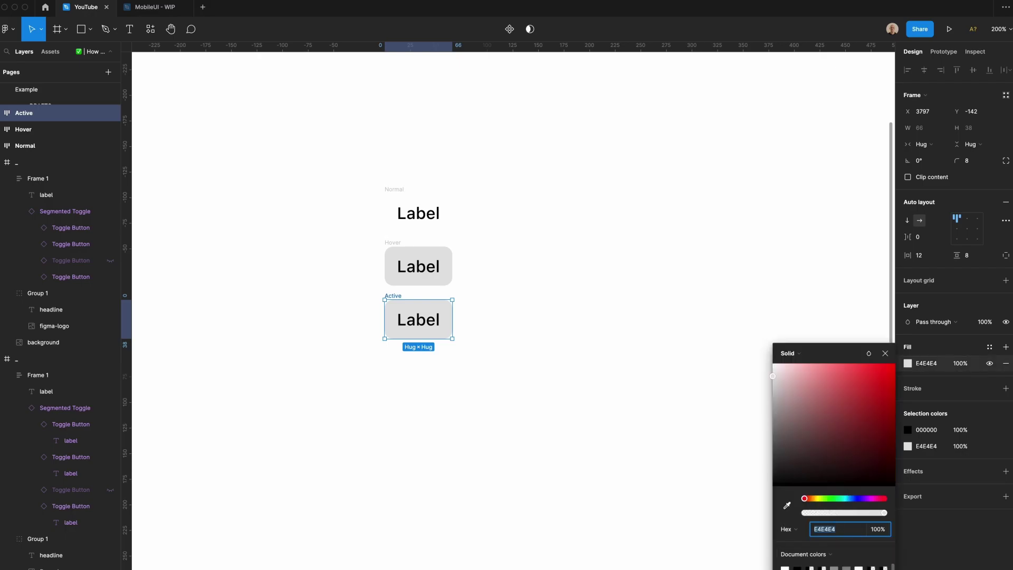
text(4B1FF2)
key(Return)
click(439, 382)
click(418, 319)
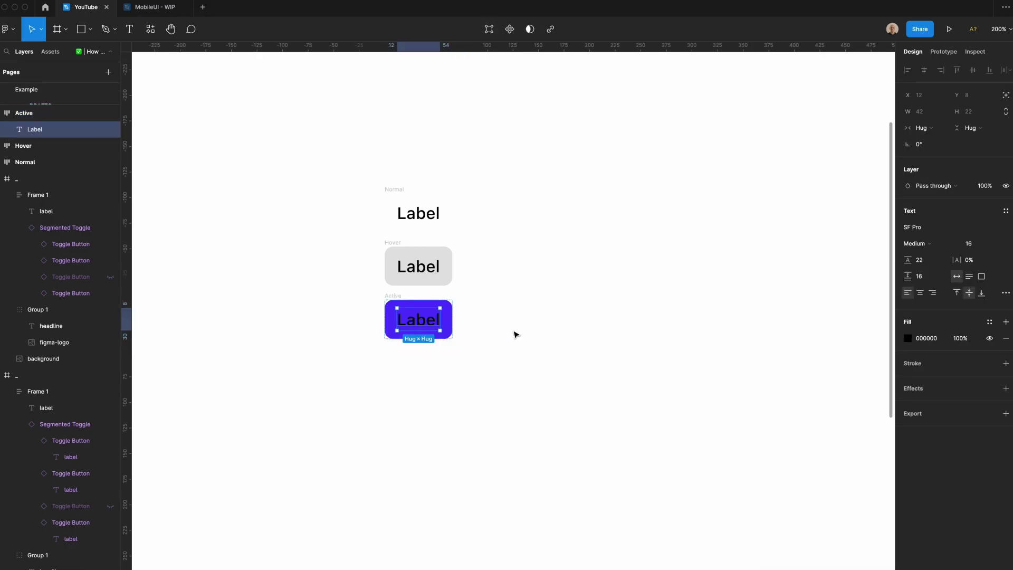
key(i)
click(564, 311)
click(561, 350)
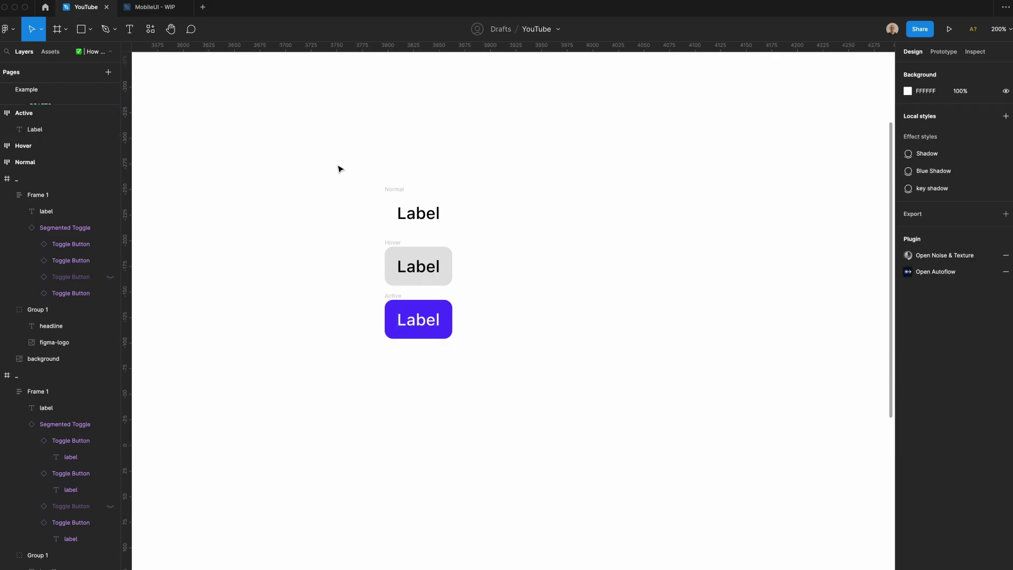
Step: Combine the Normal, Hover and Active frames into a component set
drag(339, 170, 478, 358)
click(508, 29)
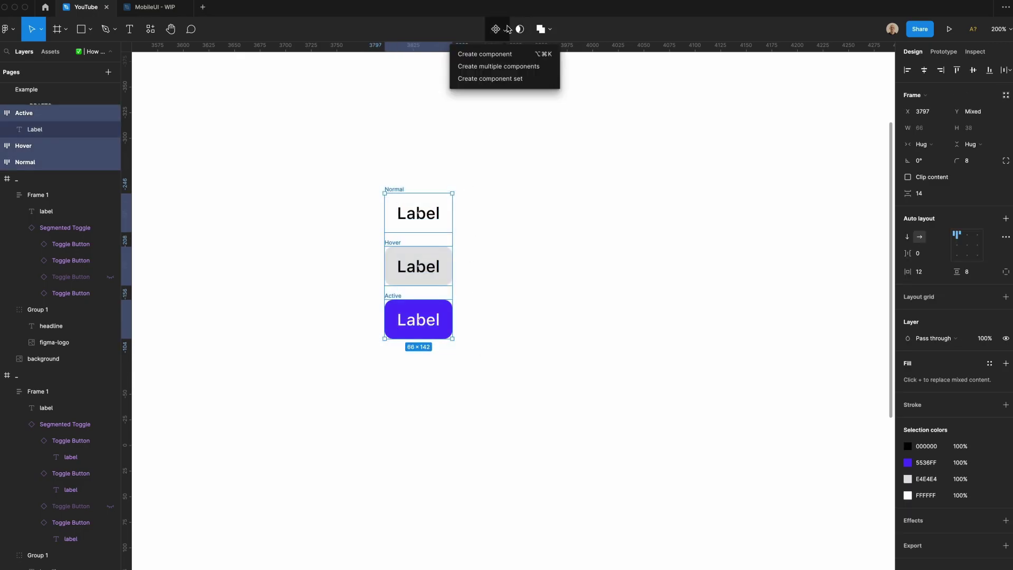
click(502, 79)
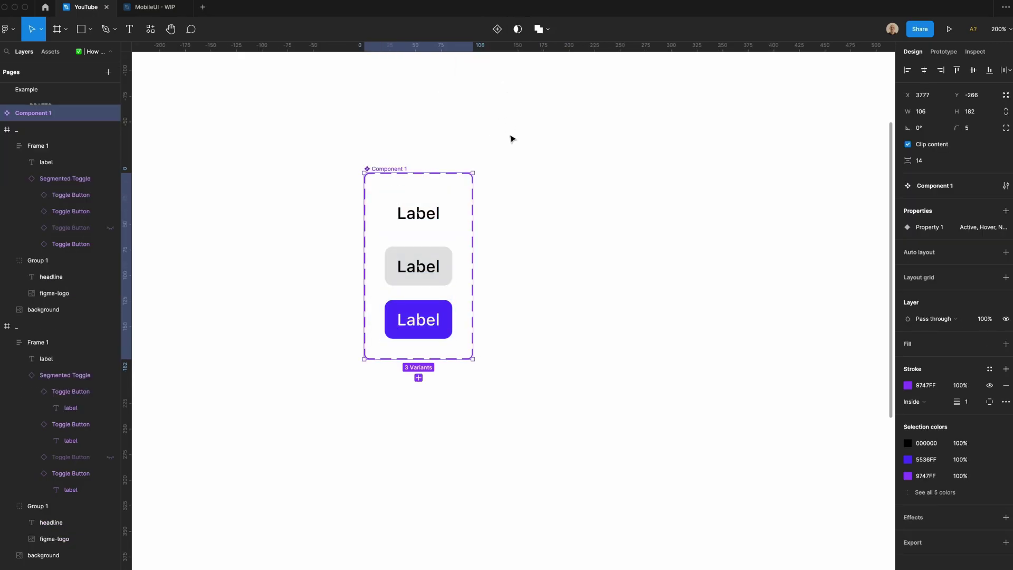
Step: Rename the component set to Toggle Button and Property 1 to State
click(953, 189)
text(Toggle Button)
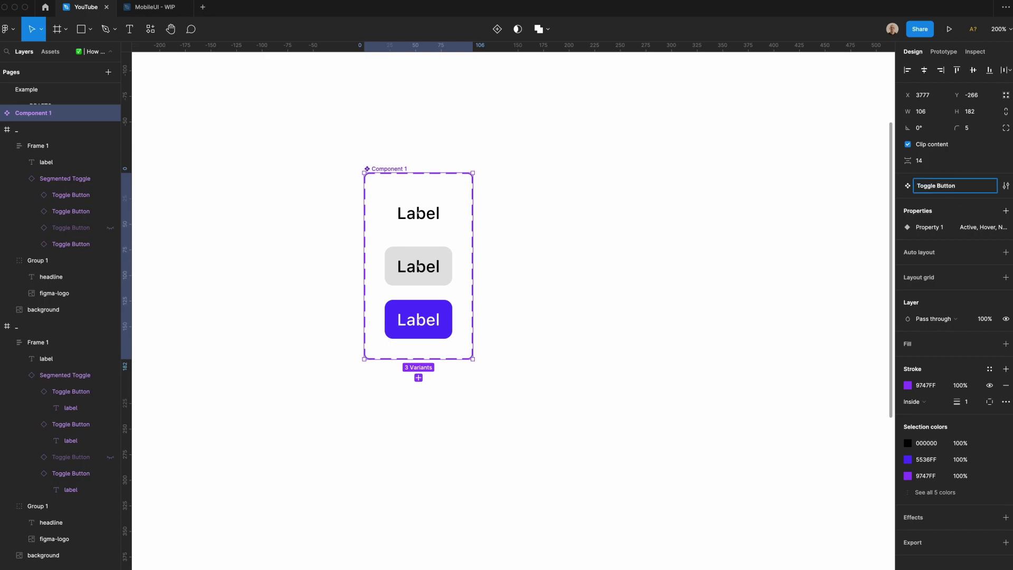
double_click(926, 230)
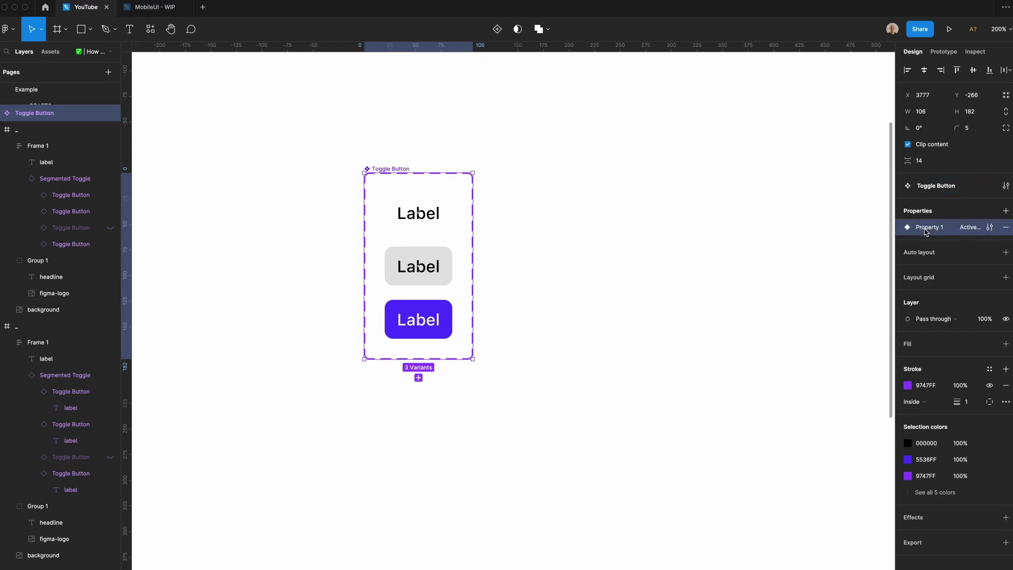
text(St)
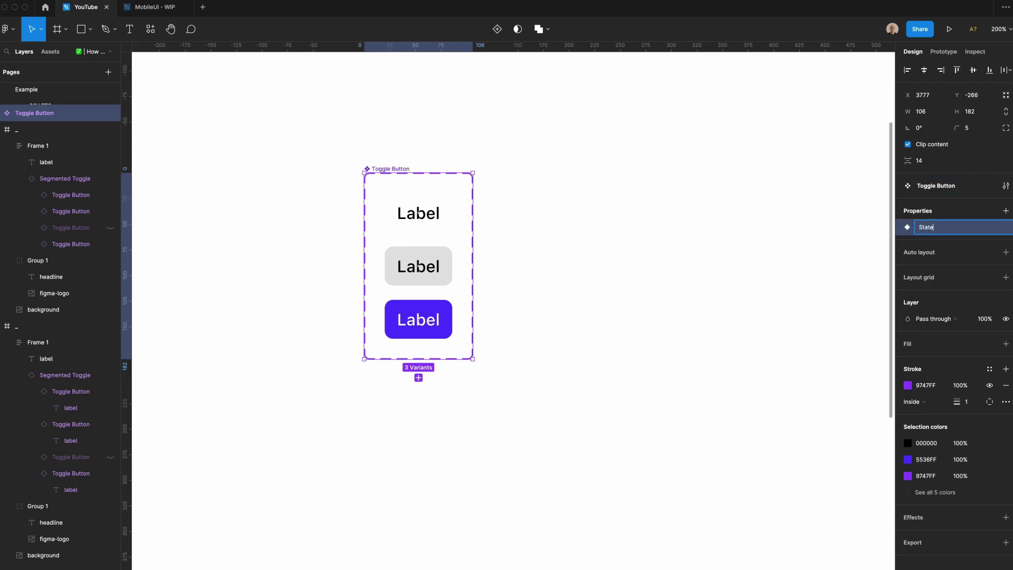
text(ate)
Step: Place a test instance and switch its State to Hover, then Active
drag(422, 216, 641, 249)
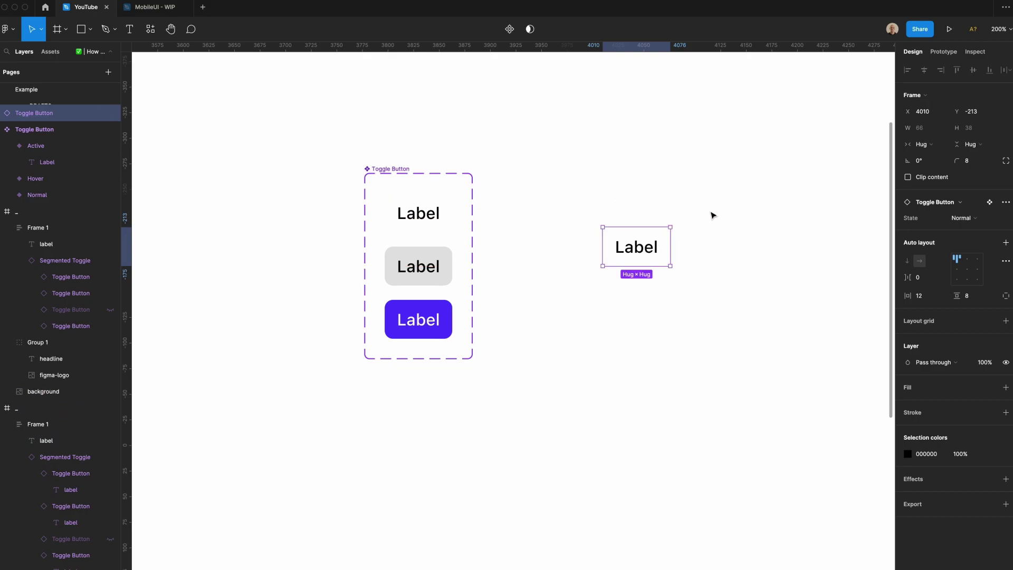
click(974, 219)
click(970, 204)
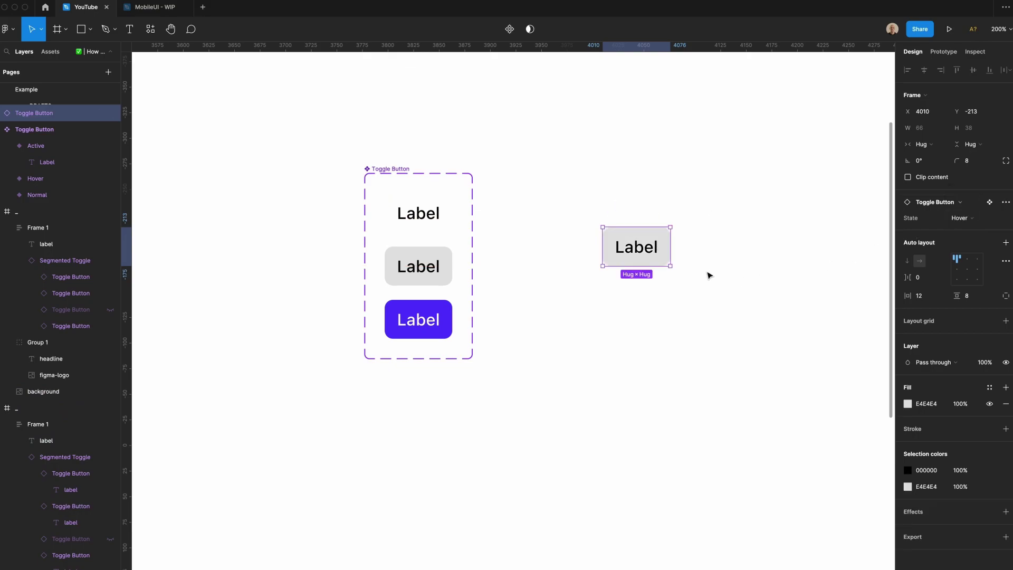
click(974, 218)
click(971, 204)
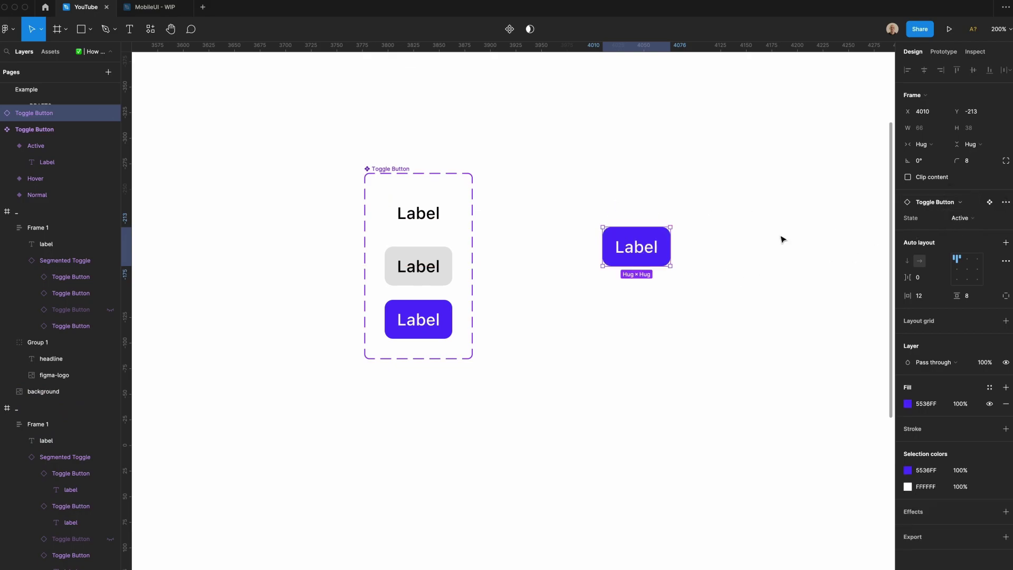
click(712, 267)
Step: Delete the test instance and select the Normal variant
click(669, 256)
key(Delete)
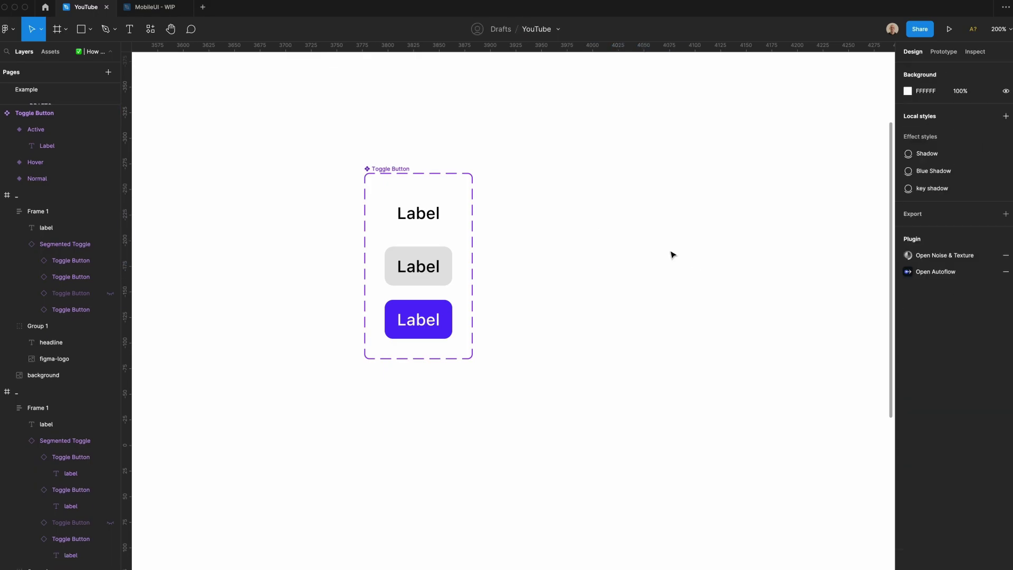
click(425, 214)
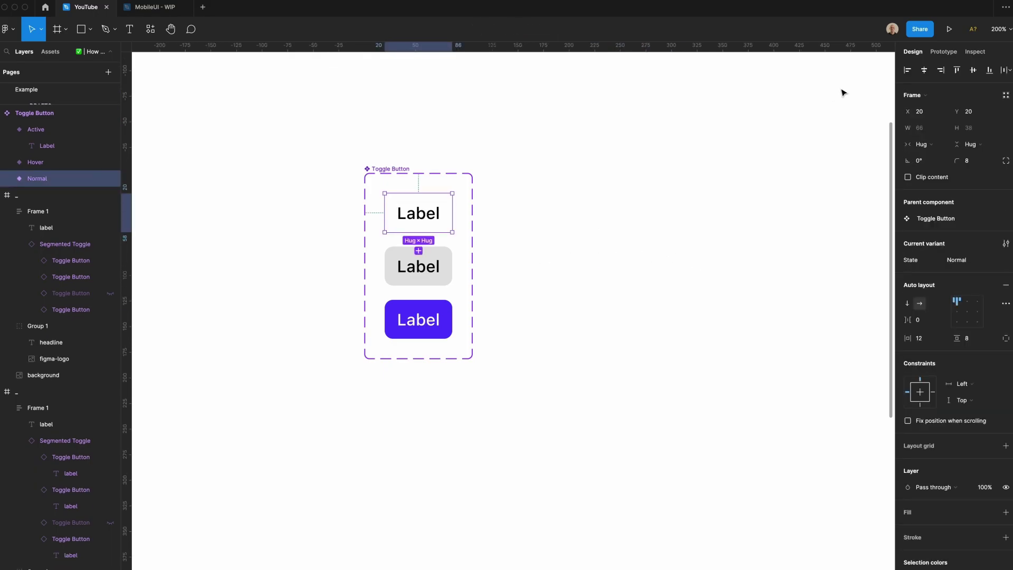
Step: Add a While hovering → Change to Hover interaction on Normal, Smart animate, ease out, 150ms
click(958, 53)
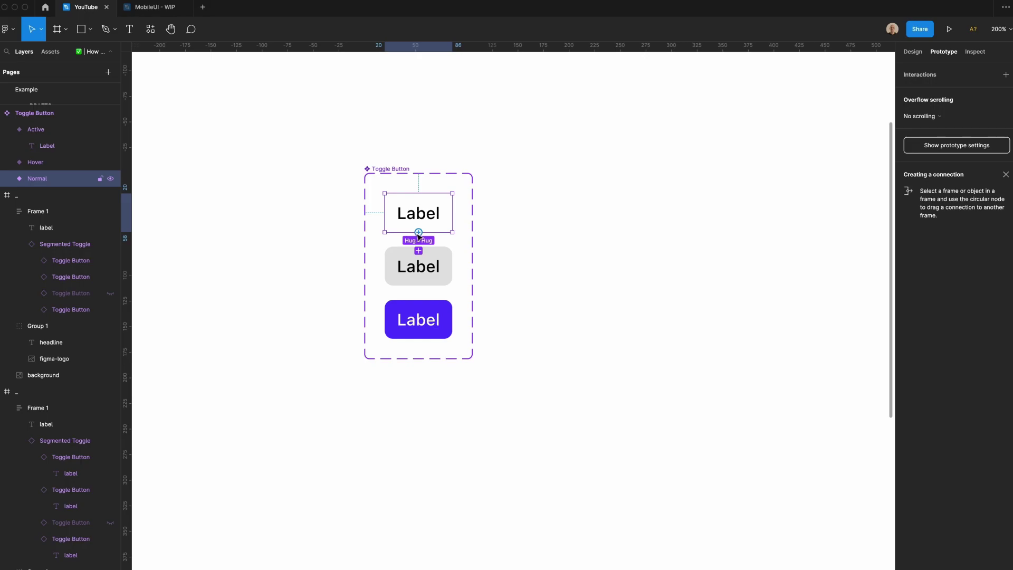
drag(419, 235, 419, 252)
click(820, 117)
click(825, 136)
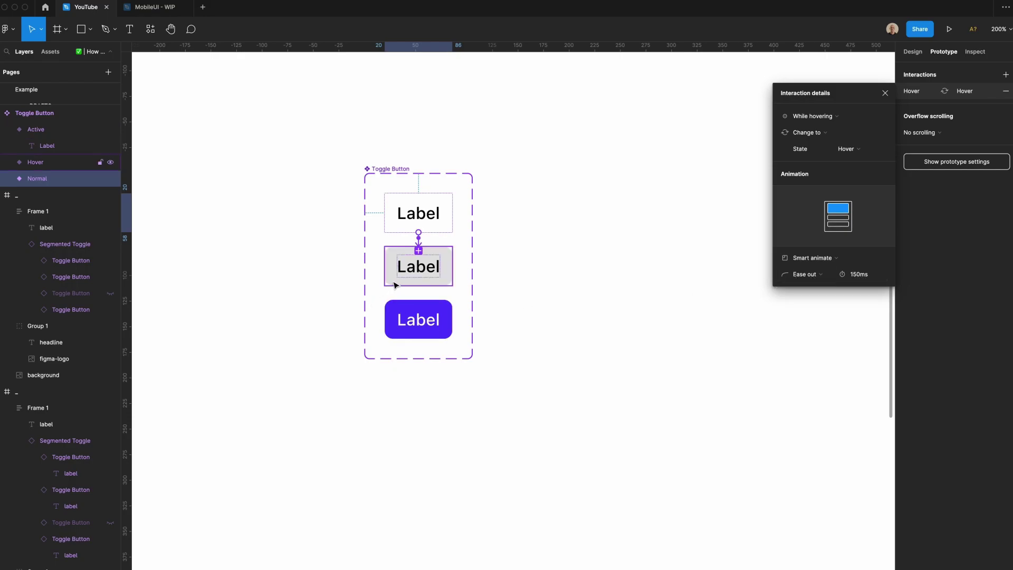
click(255, 141)
scroll(255, 141, right, 1)
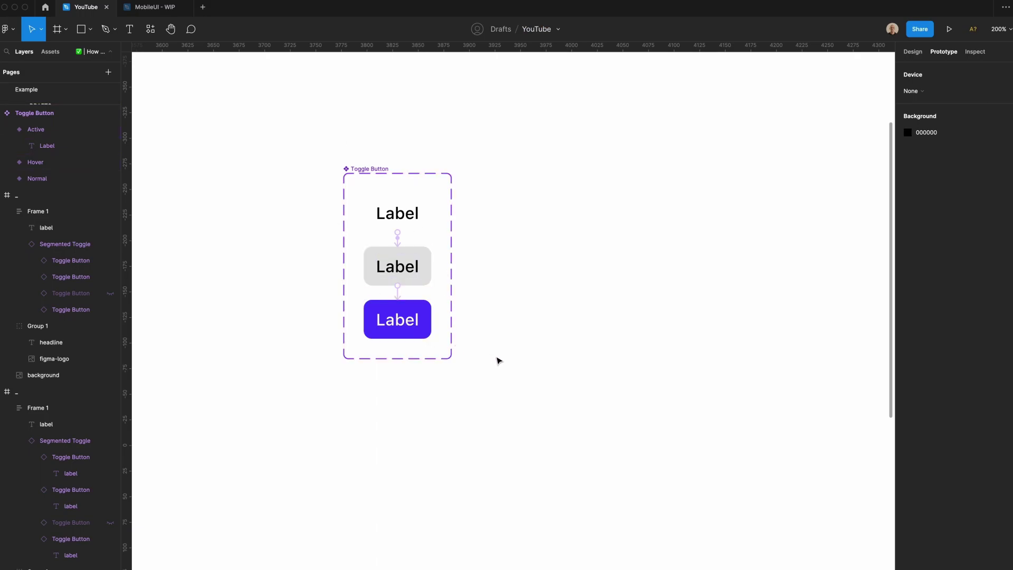
scroll(580, 273, right, 1)
scroll(580, 273, right, 2)
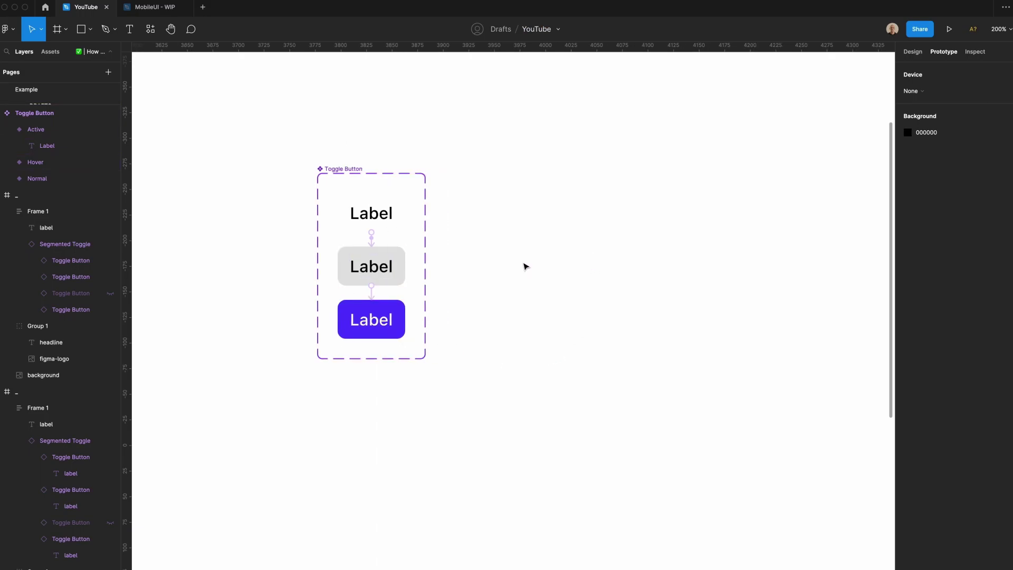
Step: Make three copies of the Normal variant labelled $1, $2 and $3
click(381, 214)
drag(380, 214, 708, 225)
double_click(563, 218)
double_click(562, 217)
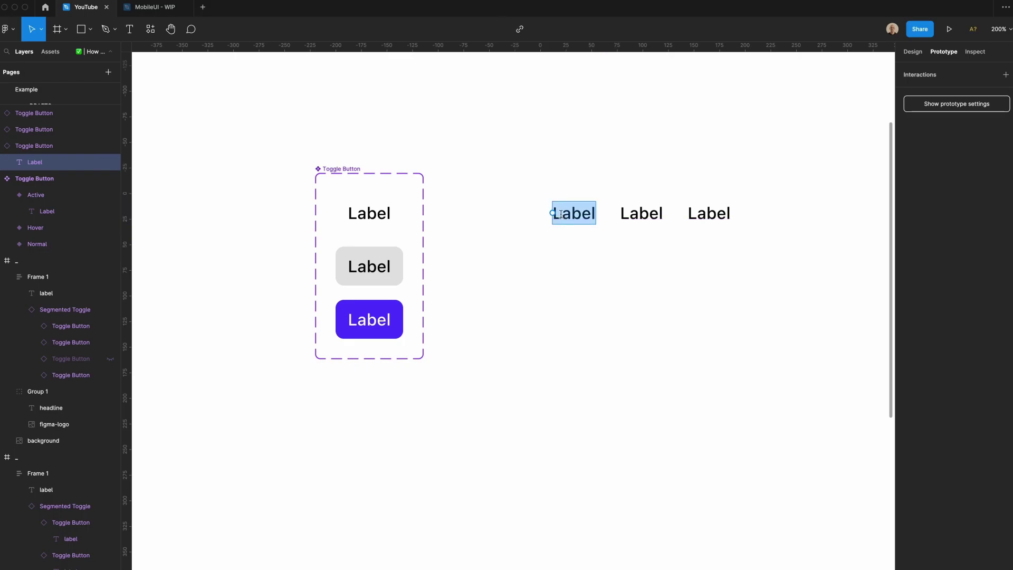
text($1)
double_click(656, 220)
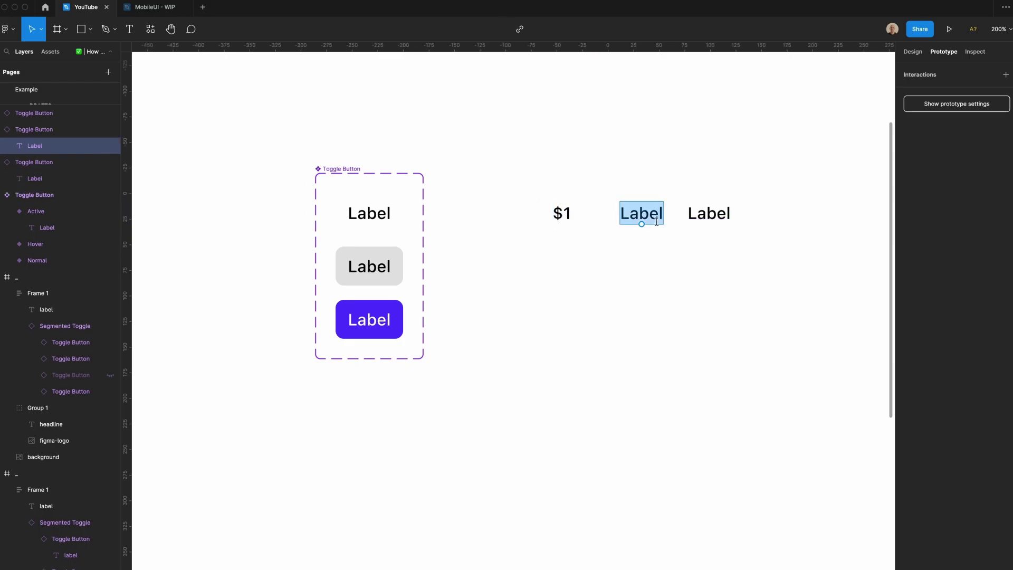
text($2)
double_click(710, 217)
text($3)
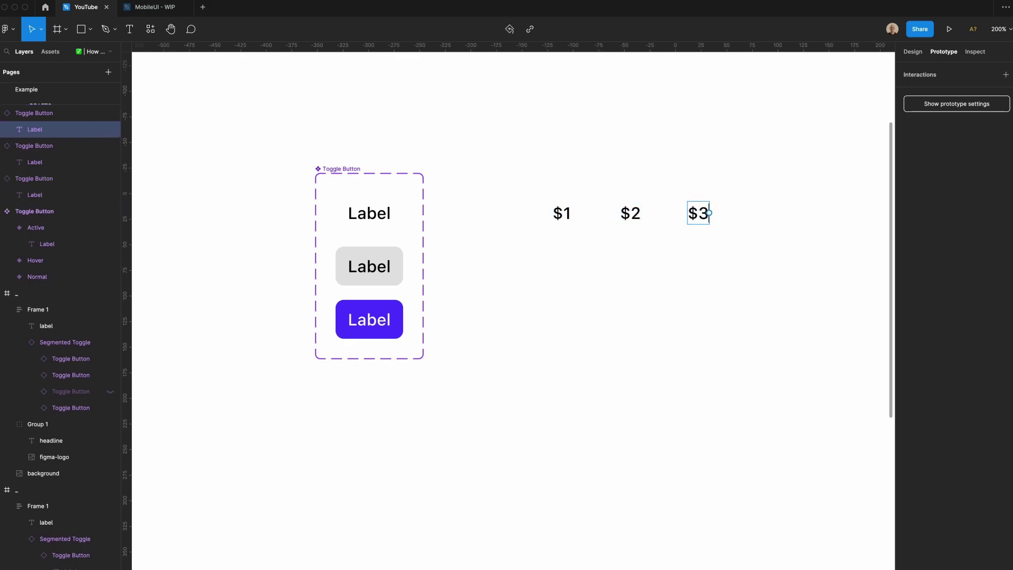
key(Escape)
Step: Switch $1 to the Active state and wrap all three buttons in an auto-layout frame
click(677, 296)
click(561, 210)
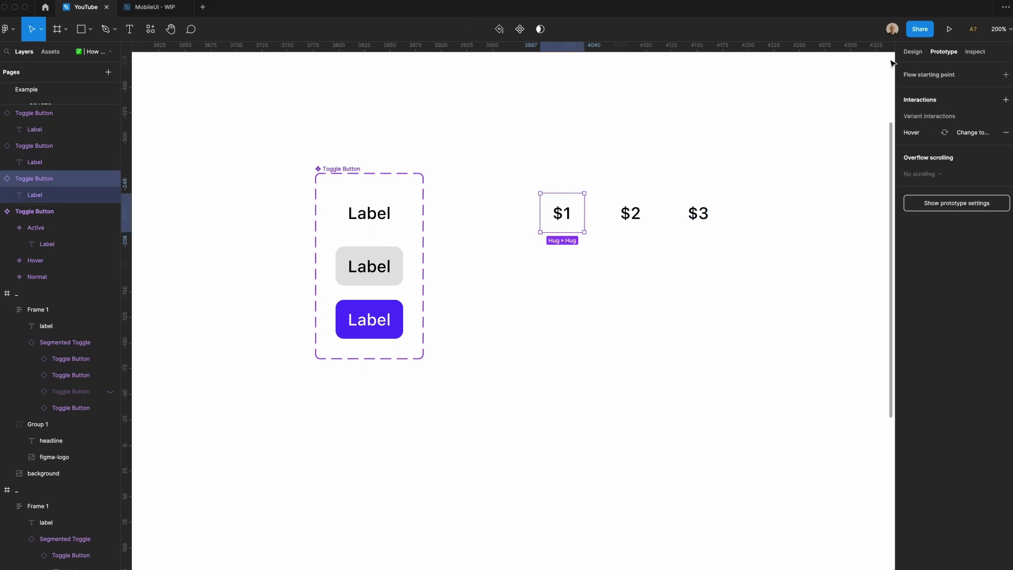
click(913, 53)
click(963, 218)
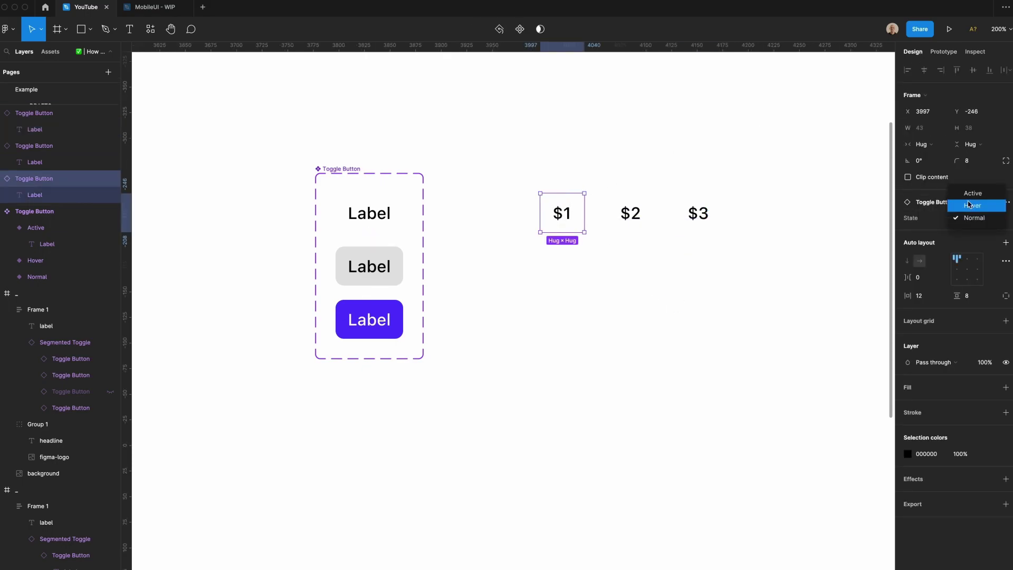
click(972, 194)
click(729, 269)
drag(736, 261, 549, 182)
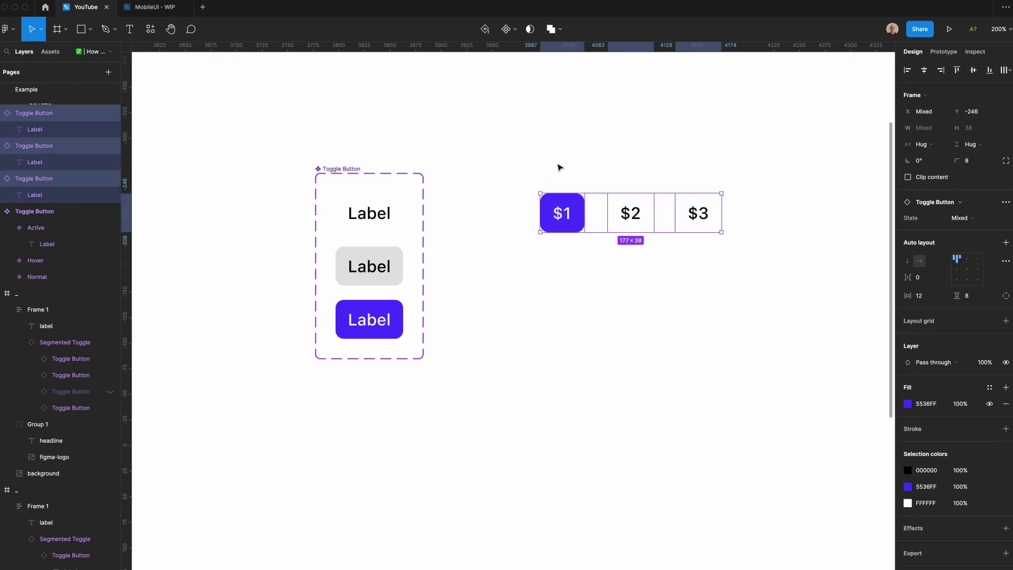
key(shift+a)
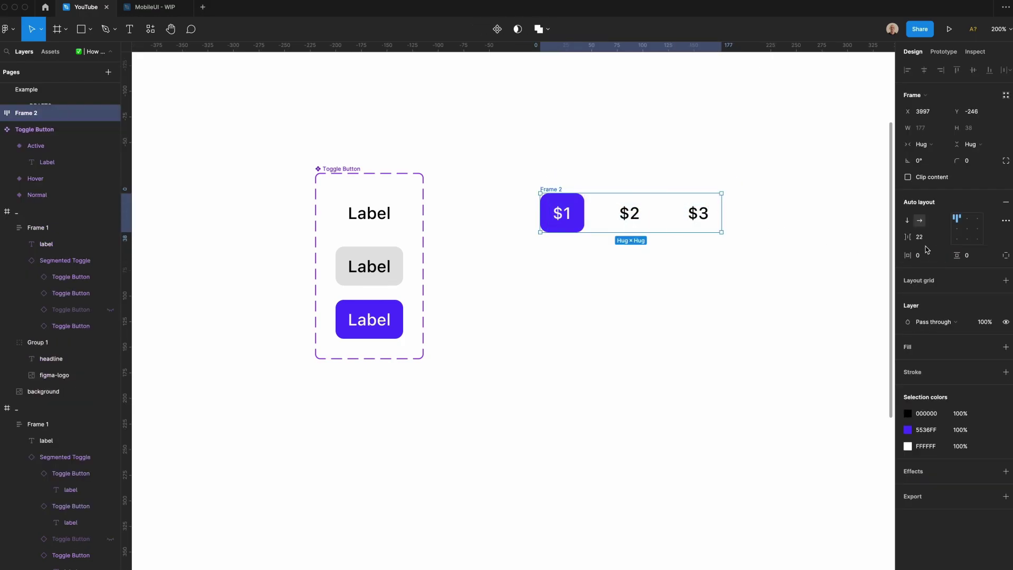
Step: Set the spacing between the buttons in Frame 2 to 0
click(928, 239)
text(0)
key(Return)
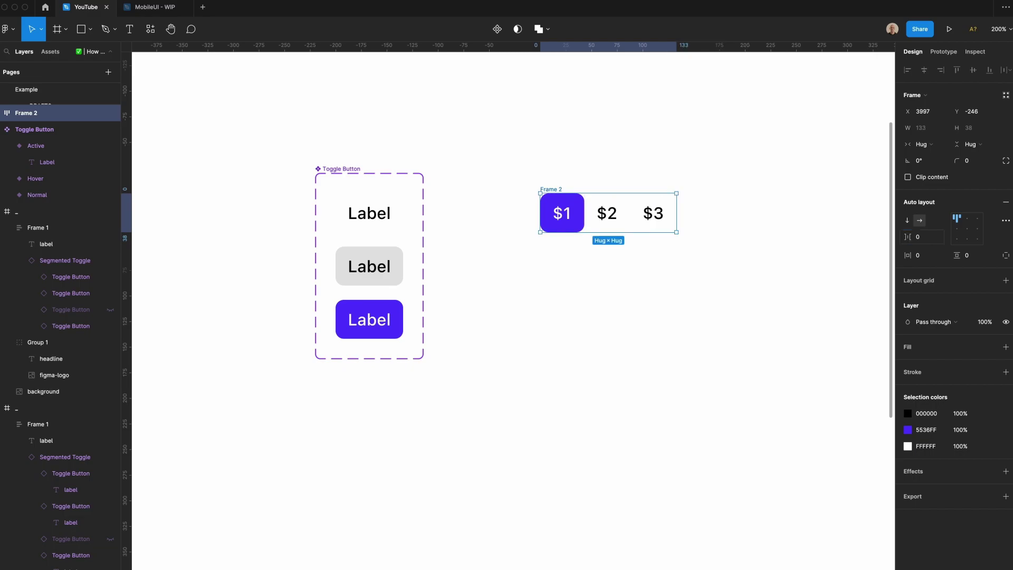
click(701, 282)
click(556, 197)
Step: Give Frame 2 a light grey F2F2F2 fill
click(1006, 347)
click(908, 363)
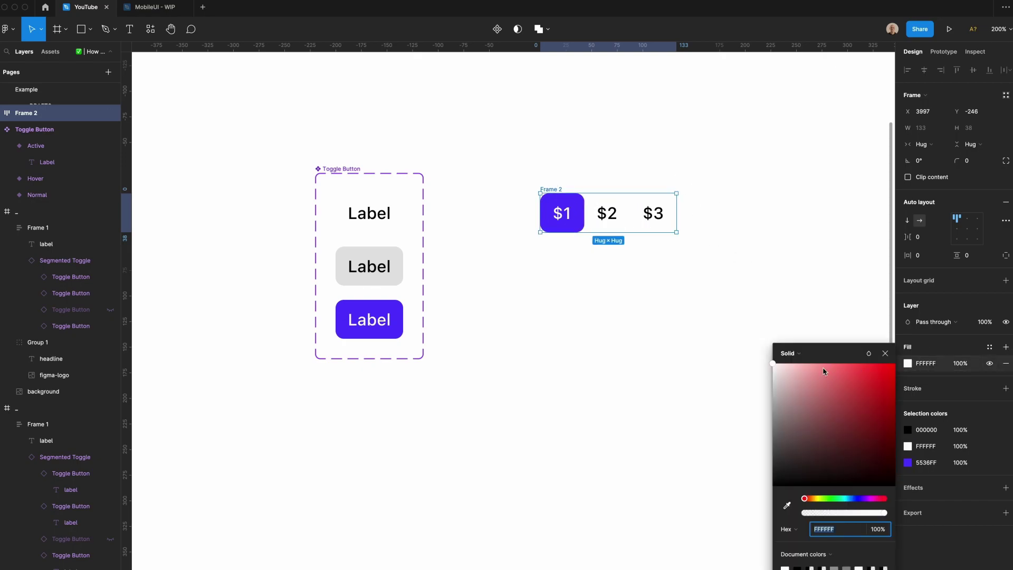
click(774, 368)
drag(772, 372, 771, 375)
click(659, 348)
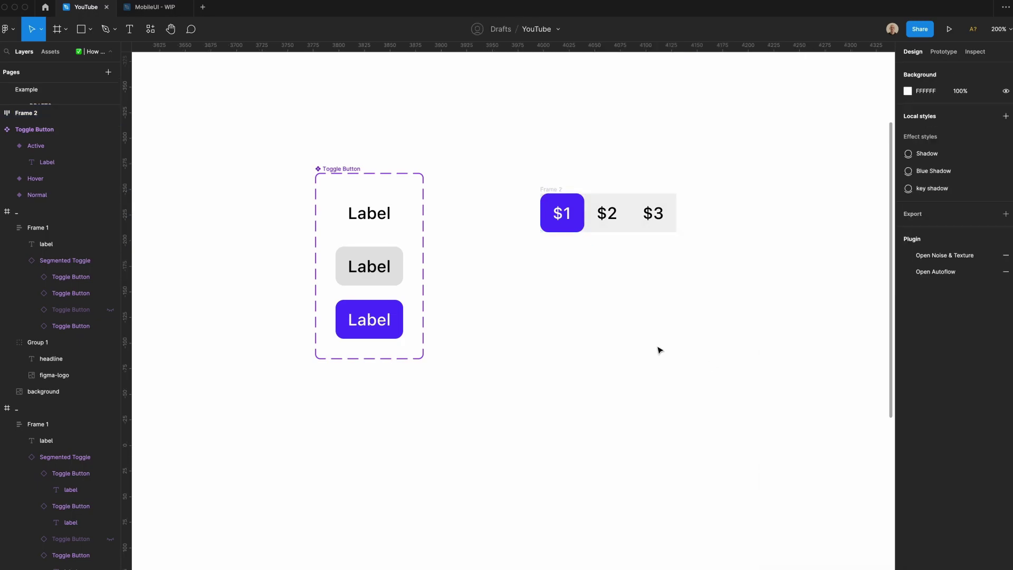
click(551, 189)
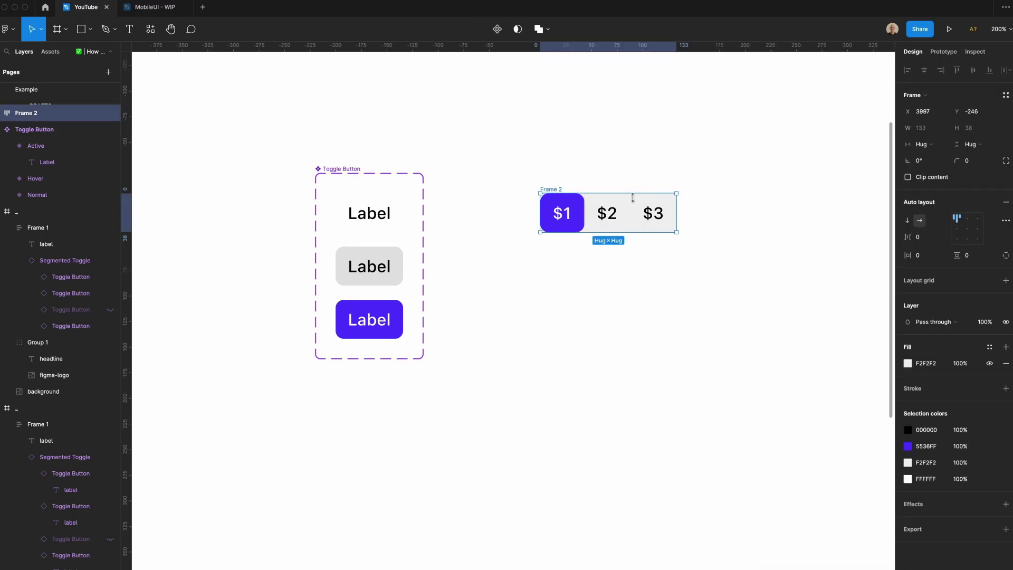
Step: Set Frame 2's horizontal and vertical padding to 4
click(921, 255)
text(3)
key(Return)
key(Up)
key(Tab)
key(Up)
key(Up)
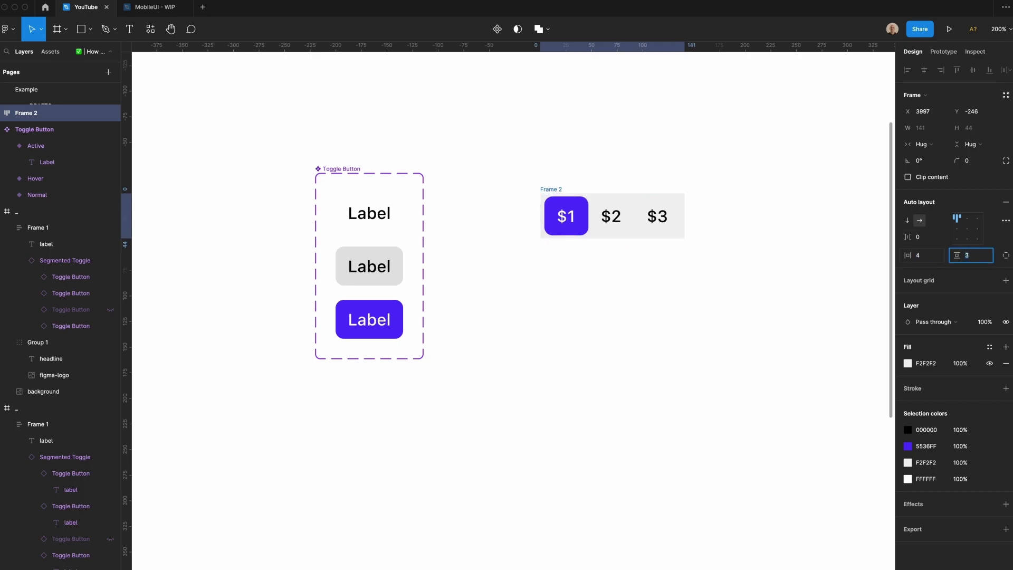
Step: Round Frame 2's corners with a radius of 10
click(620, 289)
click(549, 194)
scroll(549, 194, up, 3)
click(974, 161)
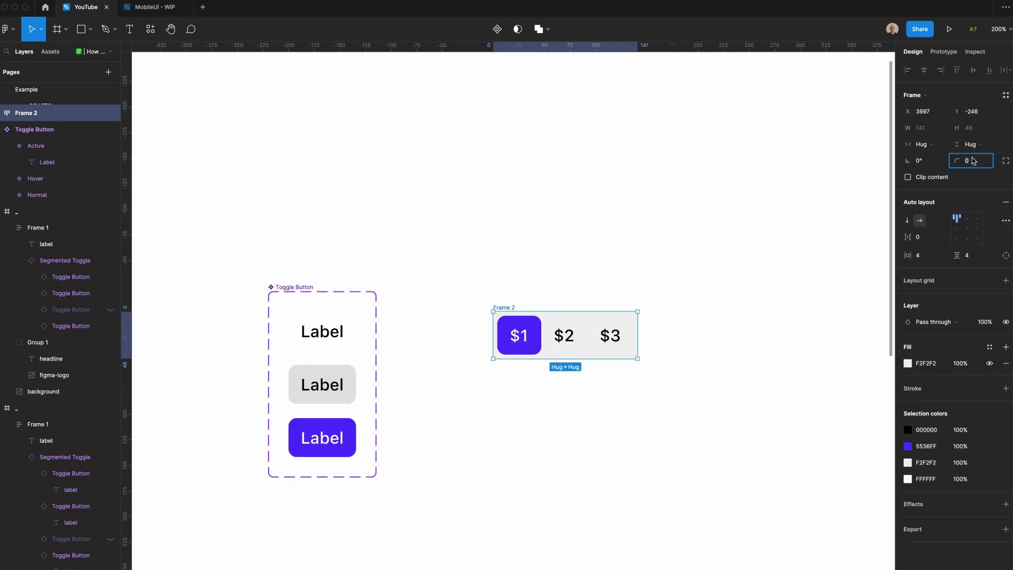
text(10)
key(Return)
Step: Widen Frame 2 to a width of 320
drag(640, 348, 744, 349)
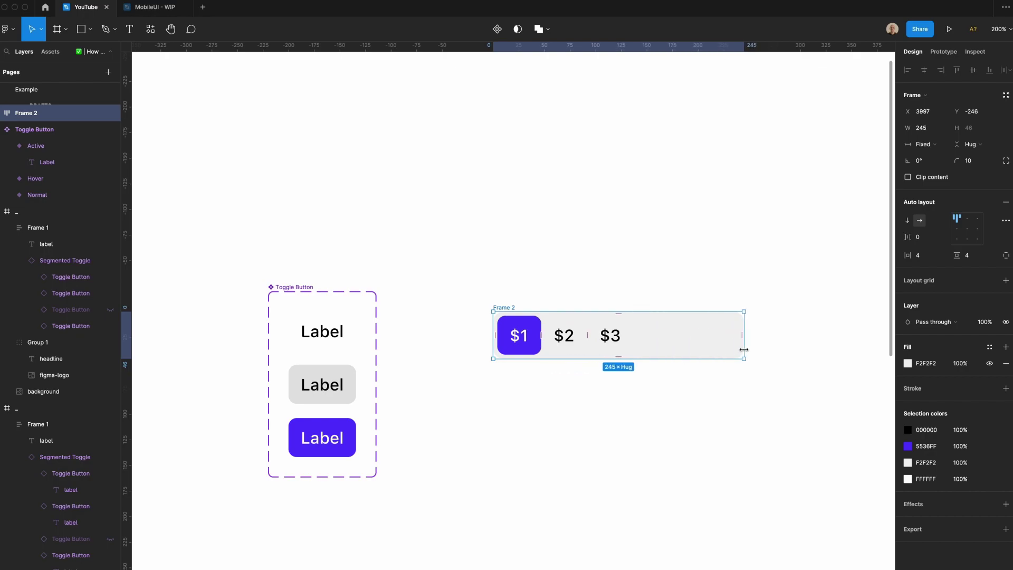
click(933, 128)
text(320)
key(Return)
key(Escape)
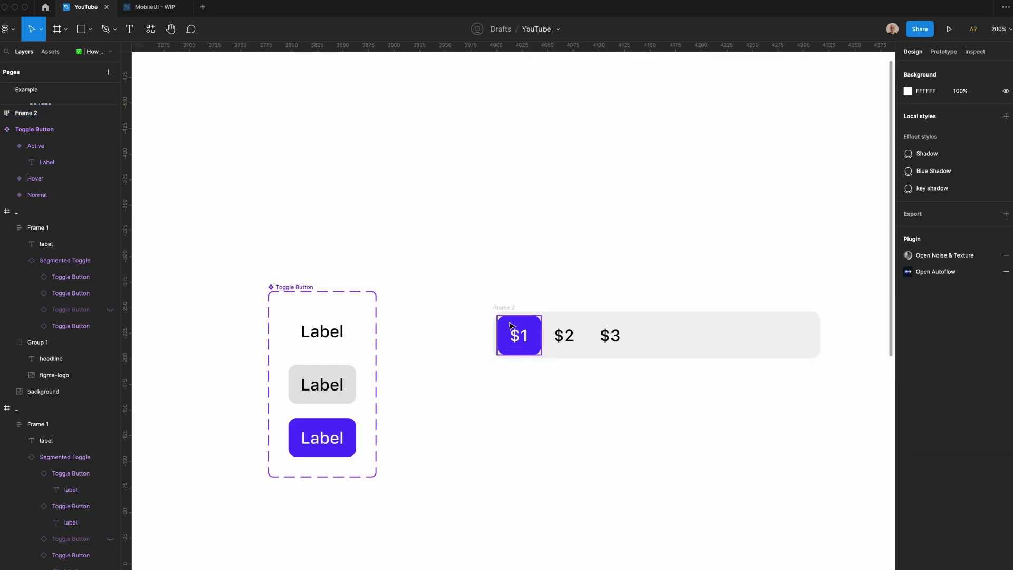
Step: Set the three toggle buttons' horizontal resizing to Fill container
drag(622, 387, 540, 312)
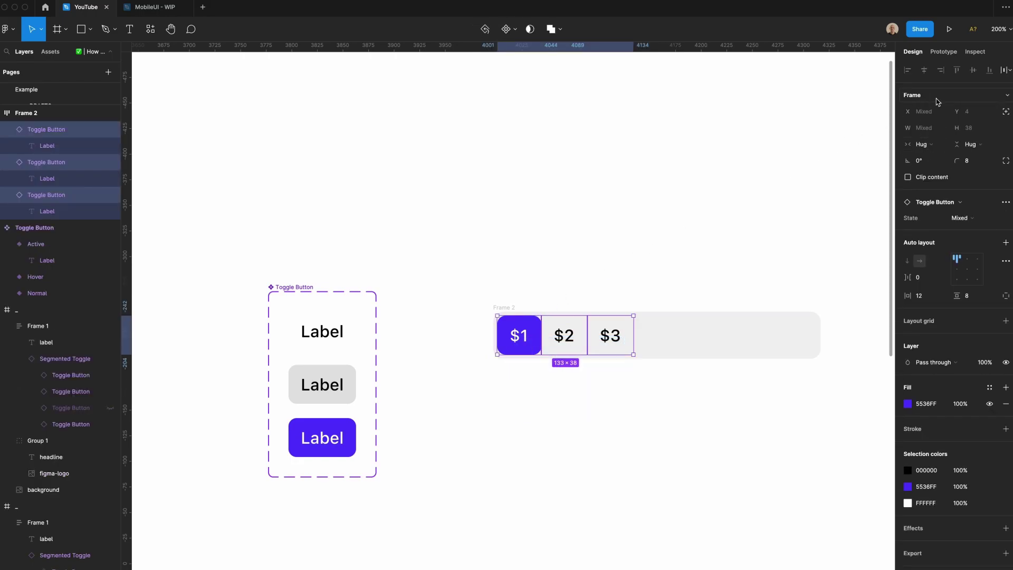
click(922, 147)
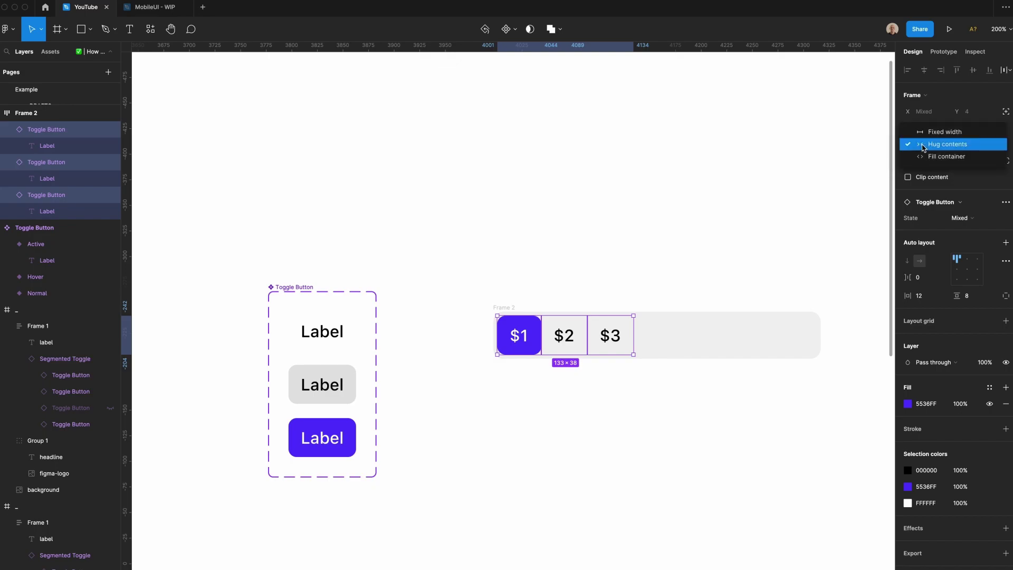
click(925, 156)
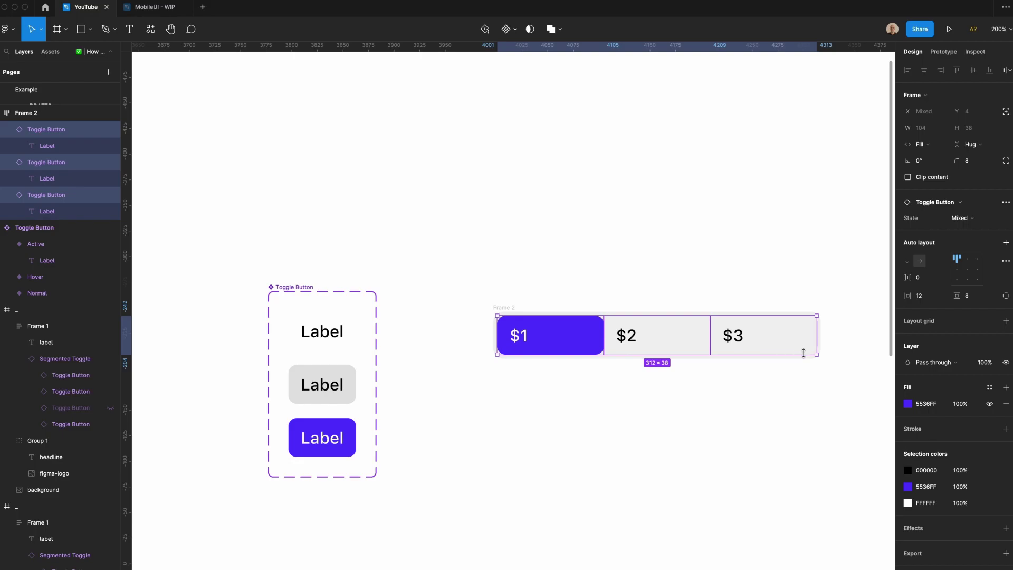
Step: Center-align the Label text in the Normal, Hover and Active variants
double_click(314, 440)
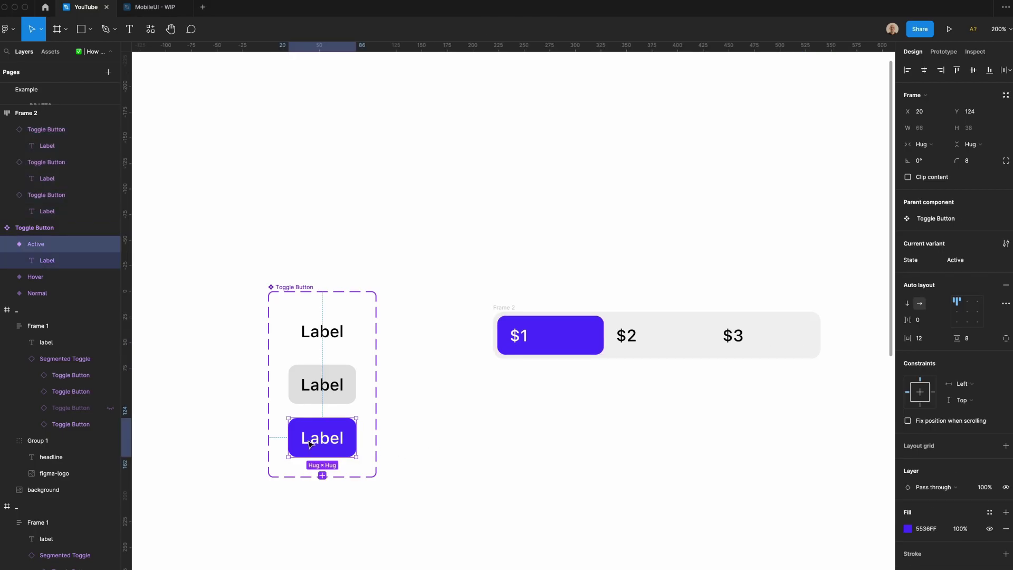
shift+click(323, 393)
shift+click(334, 341)
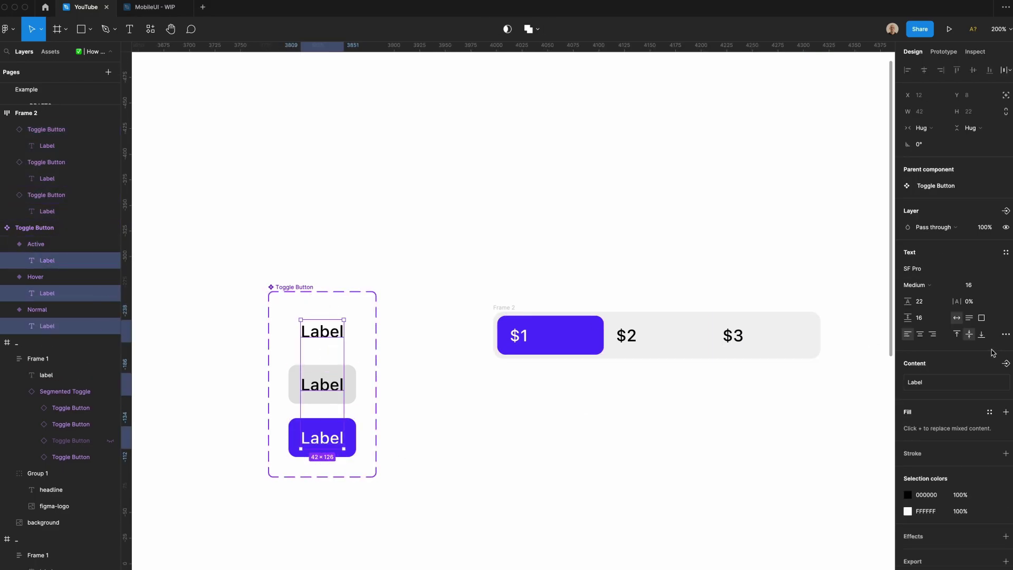
click(921, 335)
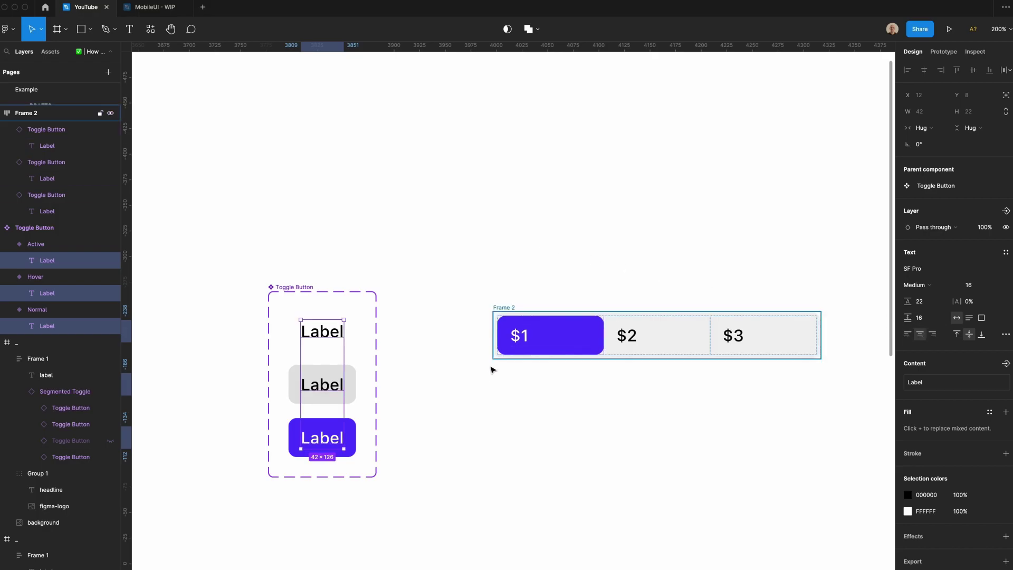
click(430, 389)
Step: Reset overrides on the $1, $2, $3 buttons, then undo to restore their labels
click(507, 337)
shift+click(679, 341)
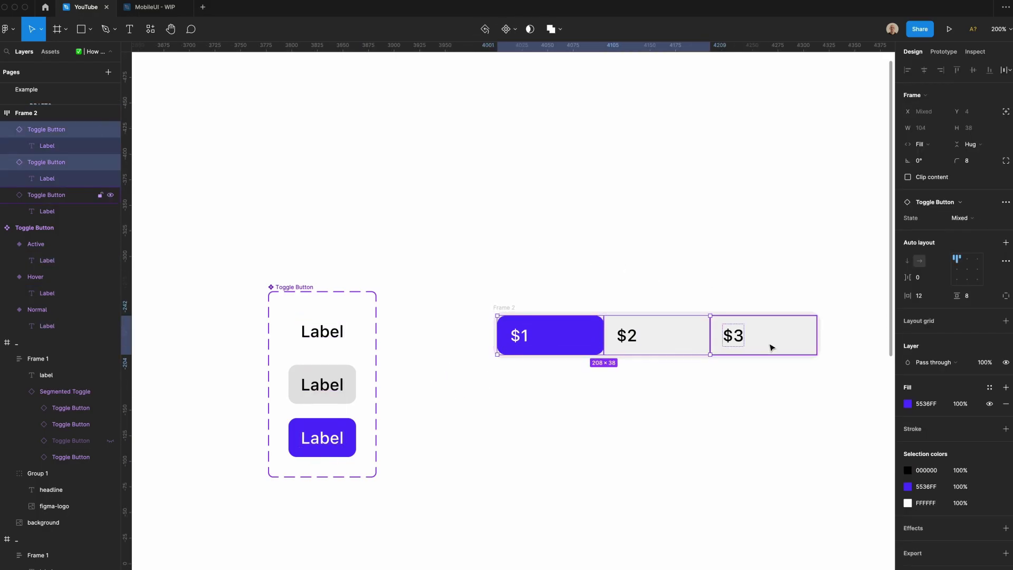
shift+click(771, 347)
right_click(771, 347)
click(780, 494)
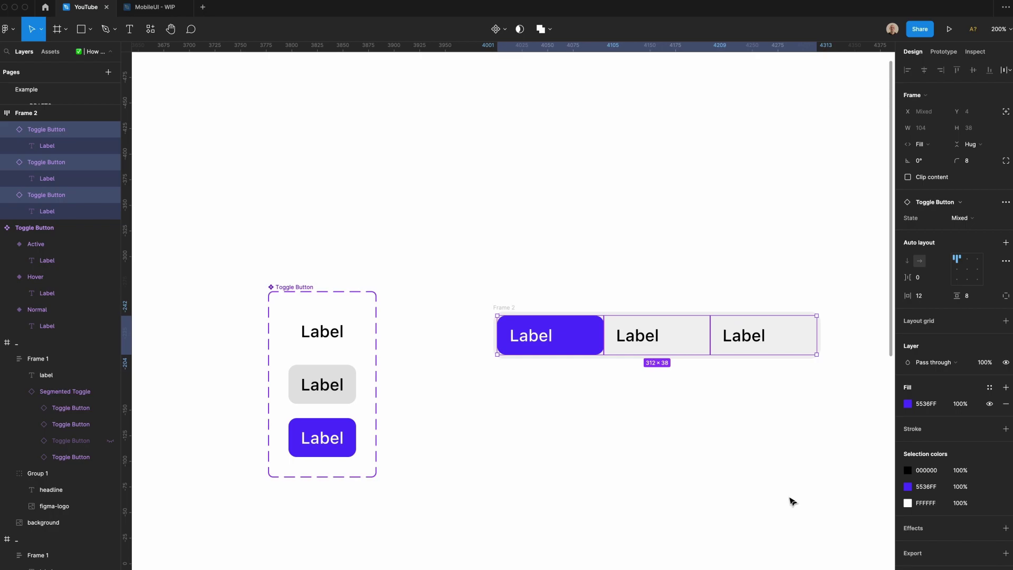
click(704, 440)
key(ctrl+z)
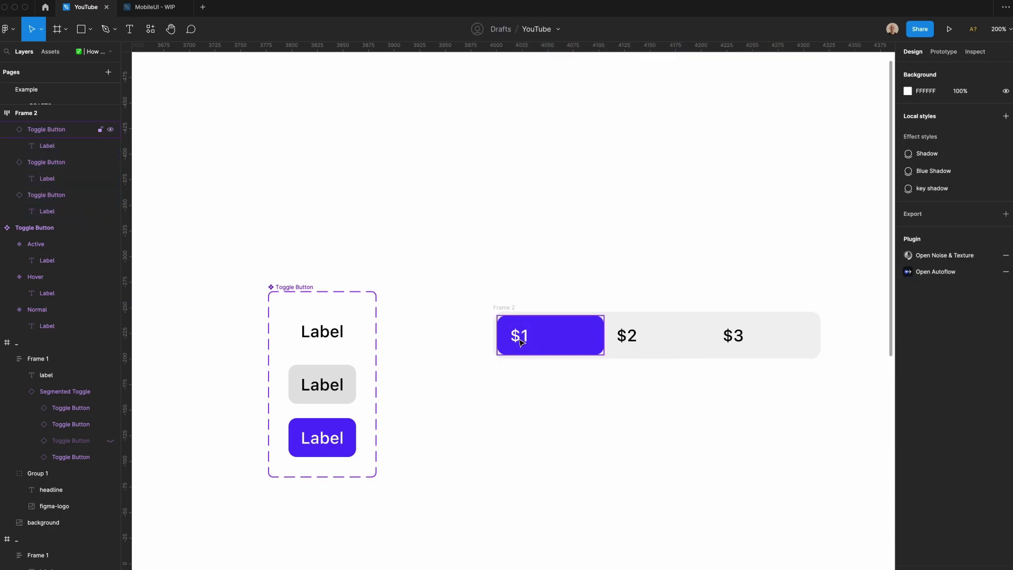
Step: Set the three variant labels to Fill container and narrow Frame 2 to 204 wide
click(301, 388)
click(312, 390)
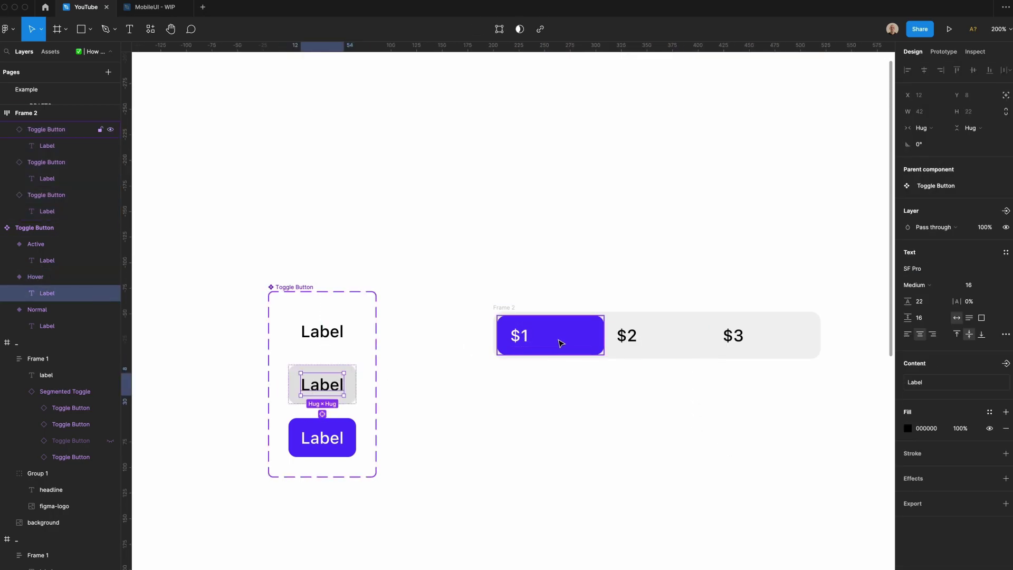
shift+click(332, 444)
shift+click(328, 331)
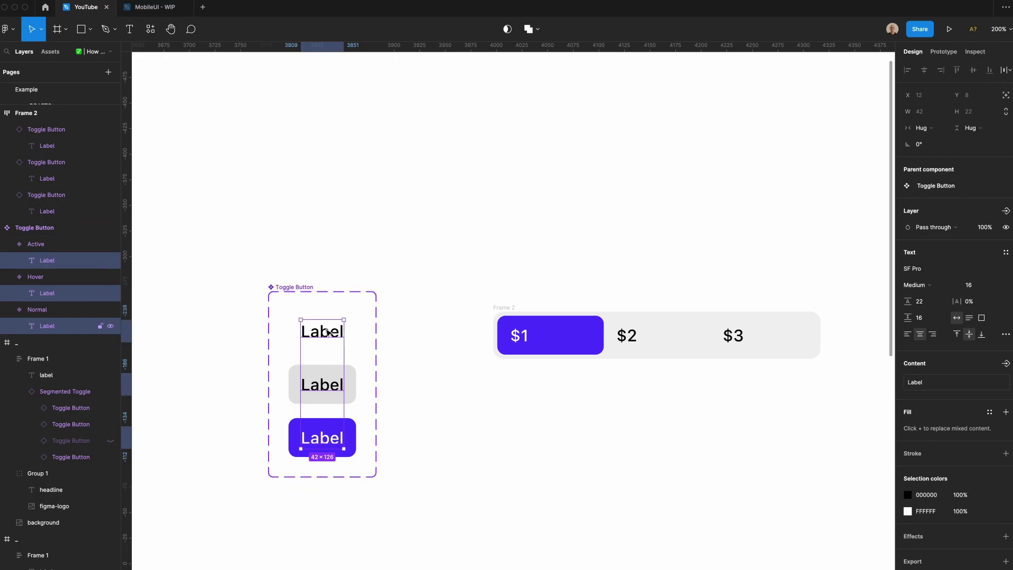
click(921, 130)
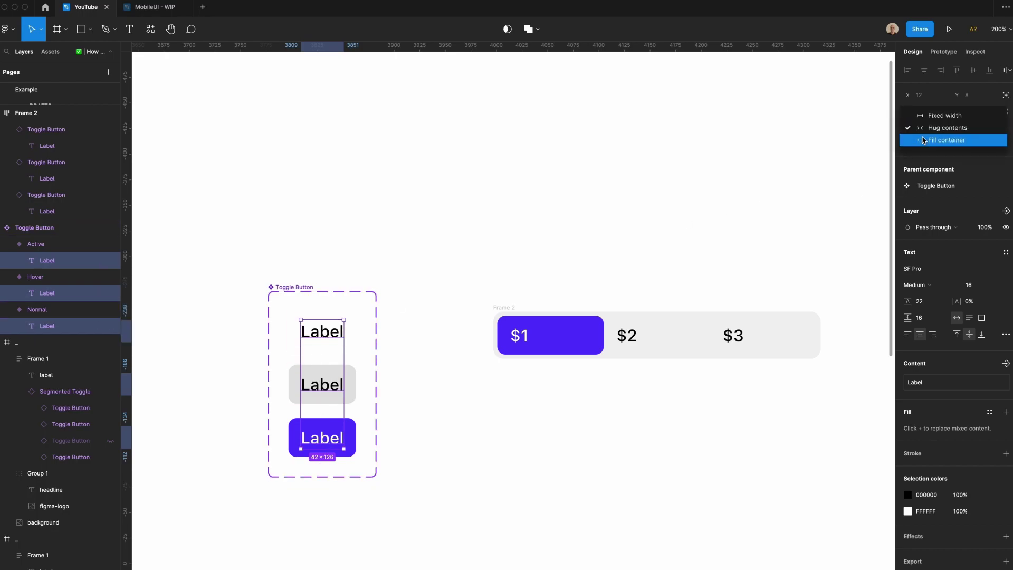
click(923, 140)
click(689, 159)
click(518, 305)
drag(819, 317, 681, 314)
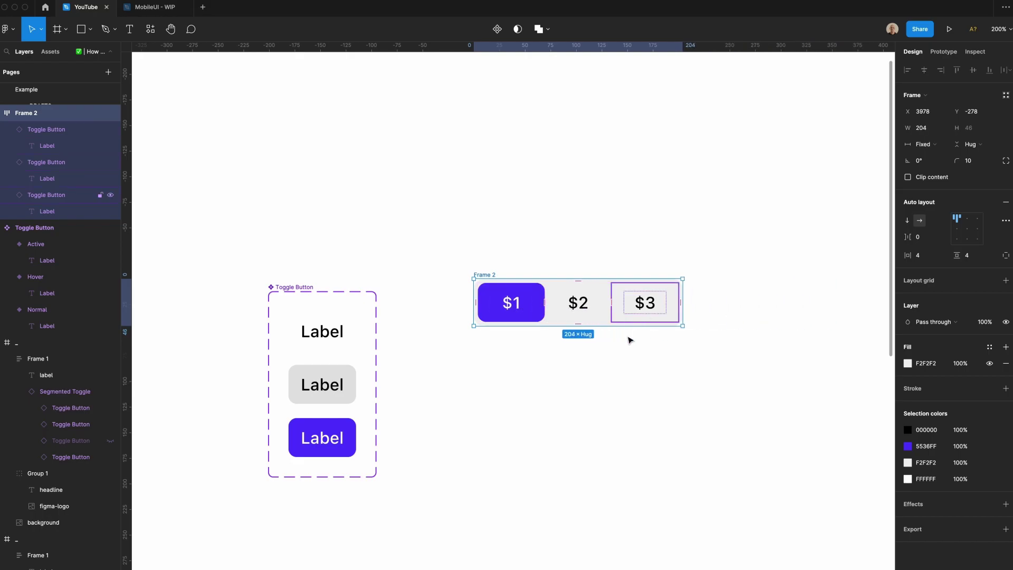
Step: Widen the toggle row to 320
click(928, 131)
text(32)
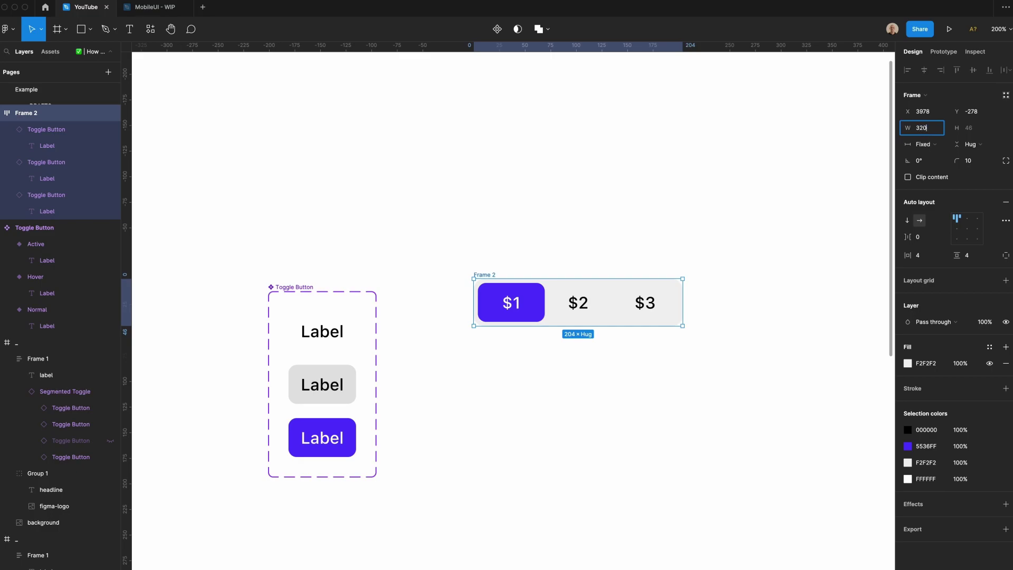
key(Return)
click(464, 246)
scroll(464, 246, down, 3)
scroll(498, 350, up, 4)
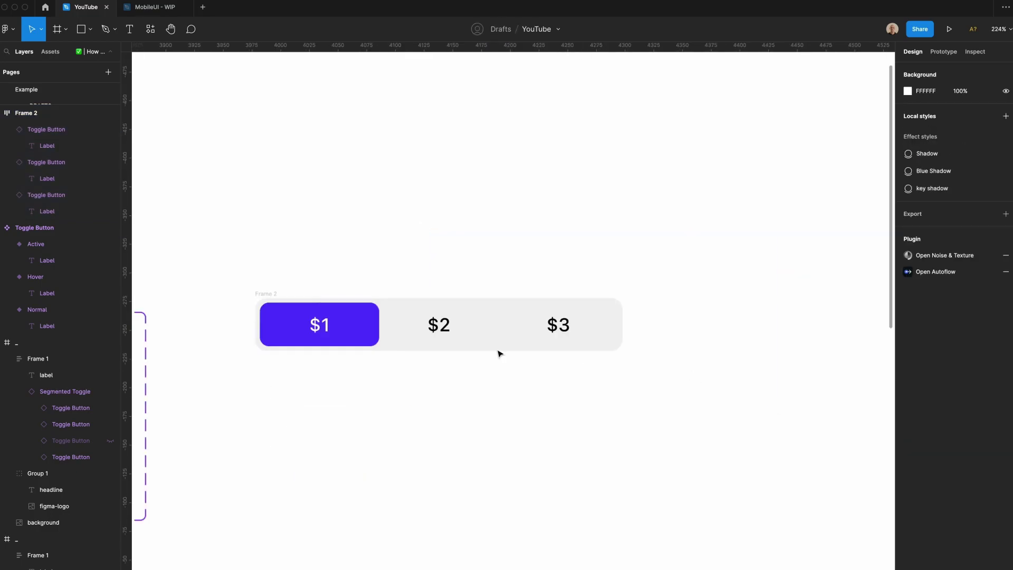
Step: Duplicate the $2 label above the toggle as a left-aligned 'Tip' heading with line height 20
double_click(436, 331)
drag(436, 331, 428, 266)
double_click(429, 260)
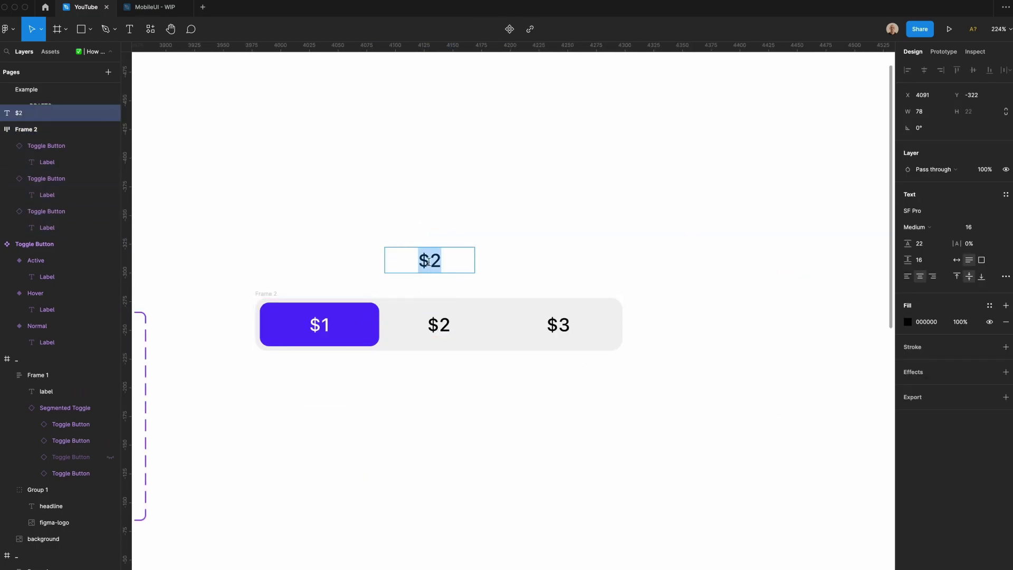
text(Tip)
key(Escape)
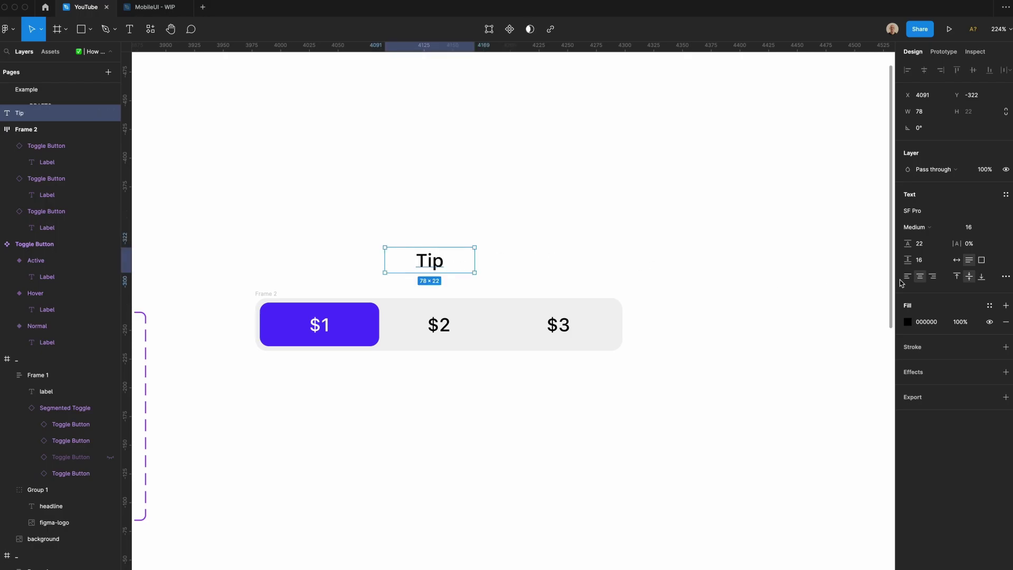
click(907, 277)
drag(430, 264, 300, 290)
click(928, 244)
text(20)
key(Return)
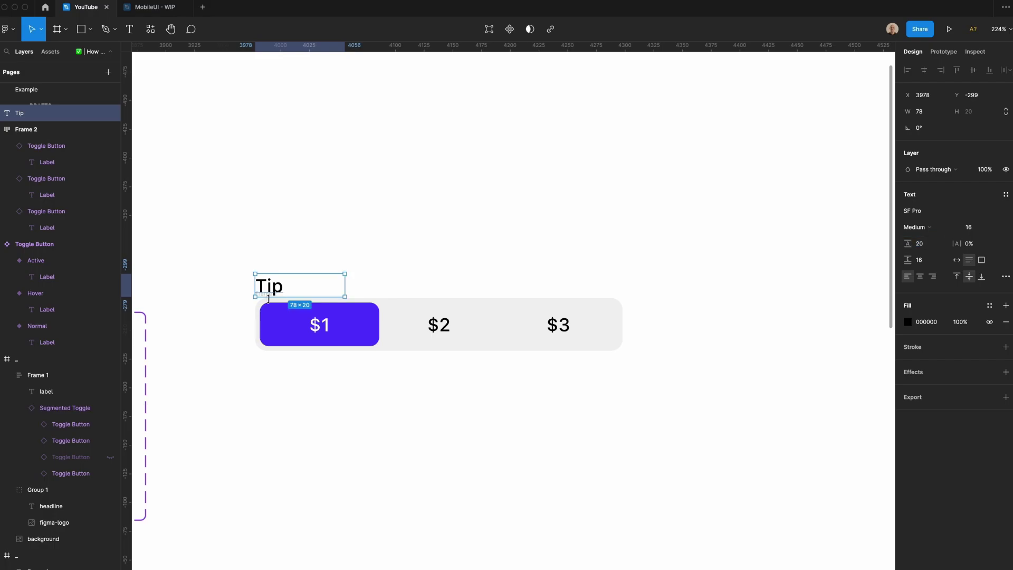
drag(268, 299, 267, 294)
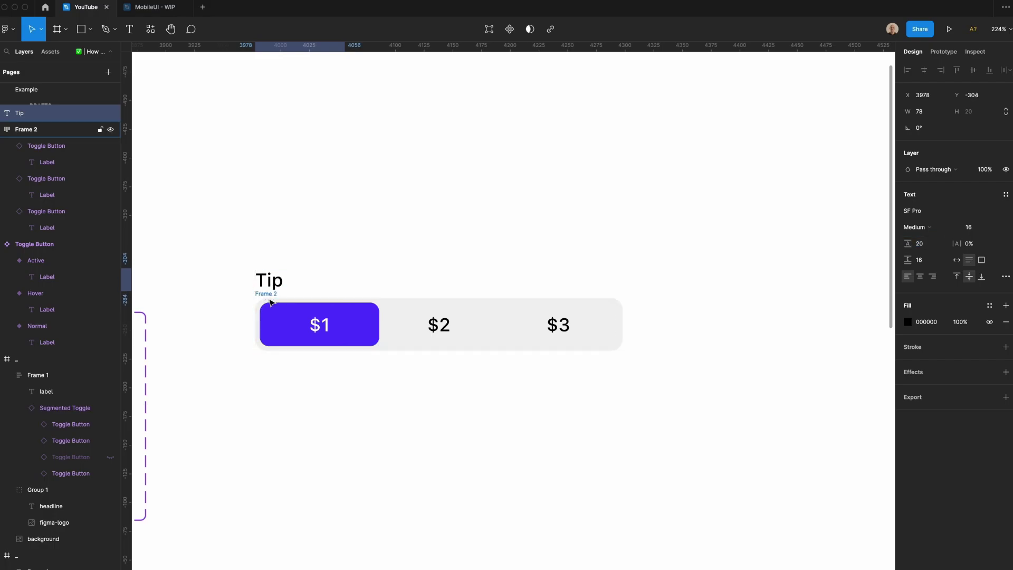
Step: Wrap the Tip heading and toggle row in an auto-layout frame named Tip
shift+click(267, 294)
key(shift+a)
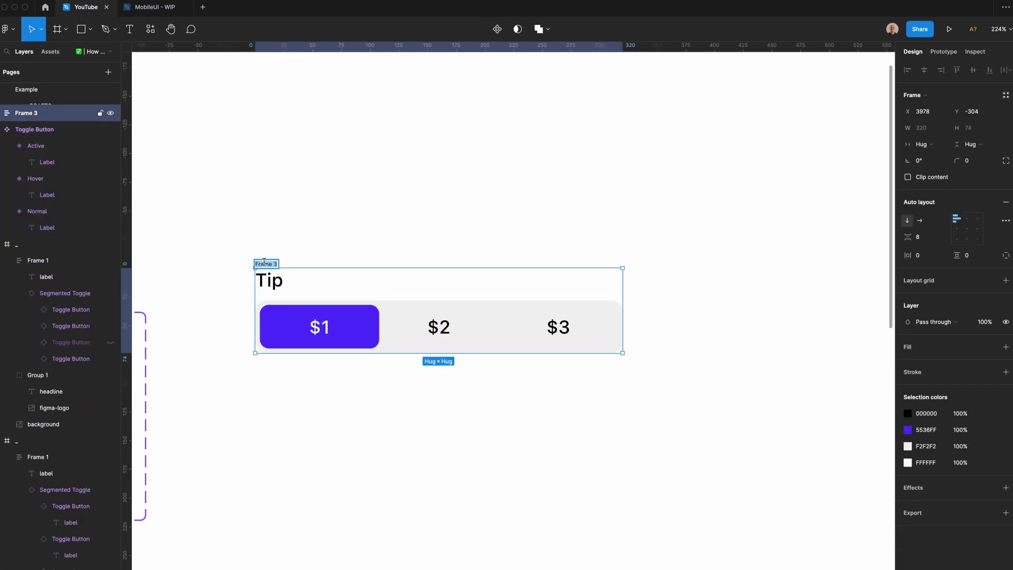
text(Tip)
key(Return)
key(shift+0)
Step: Cut the Tip frame off the canvas to paste it later
click(346, 219)
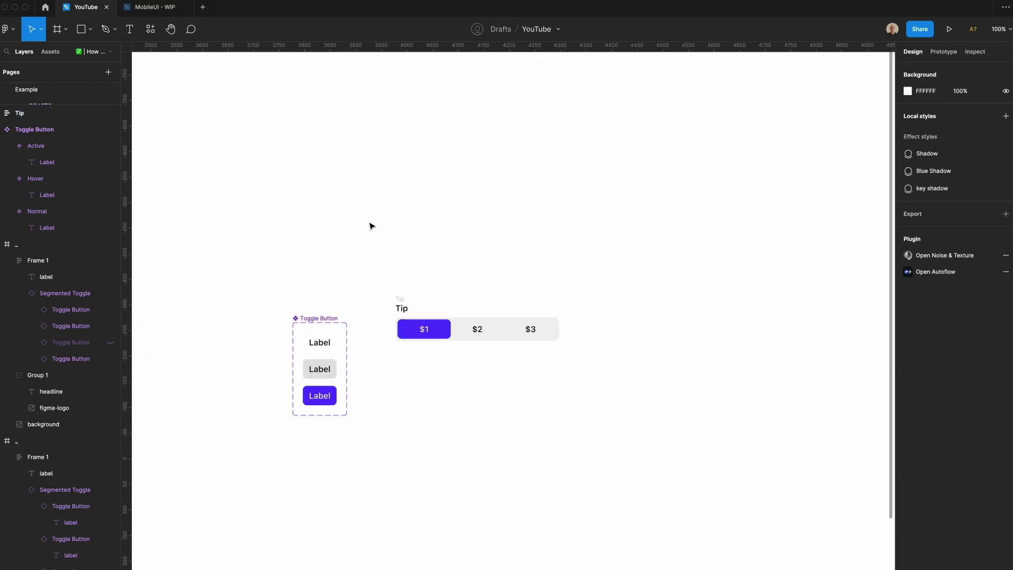
scroll(346, 219, right, 1)
click(399, 299)
key(Delete)
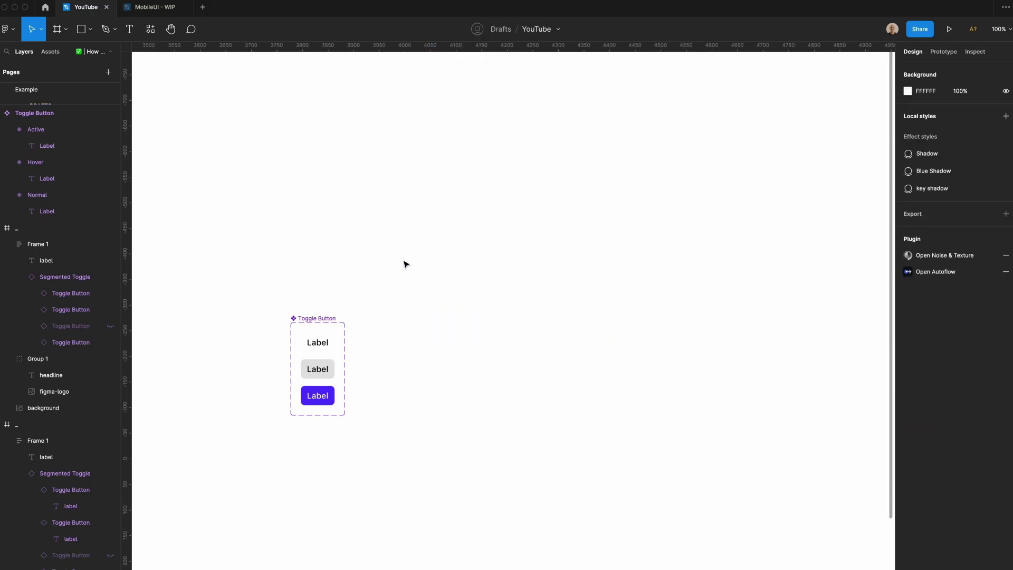
drag(414, 123, 616, 358)
Step: Draw a 375×812 frame and name it Phone
key(f)
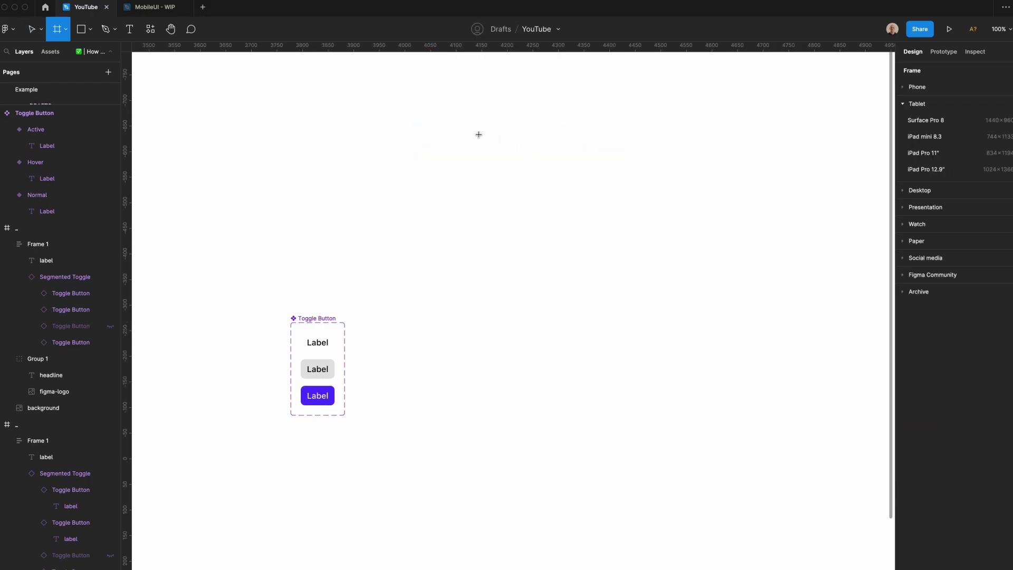
drag(445, 117, 694, 362)
click(941, 125)
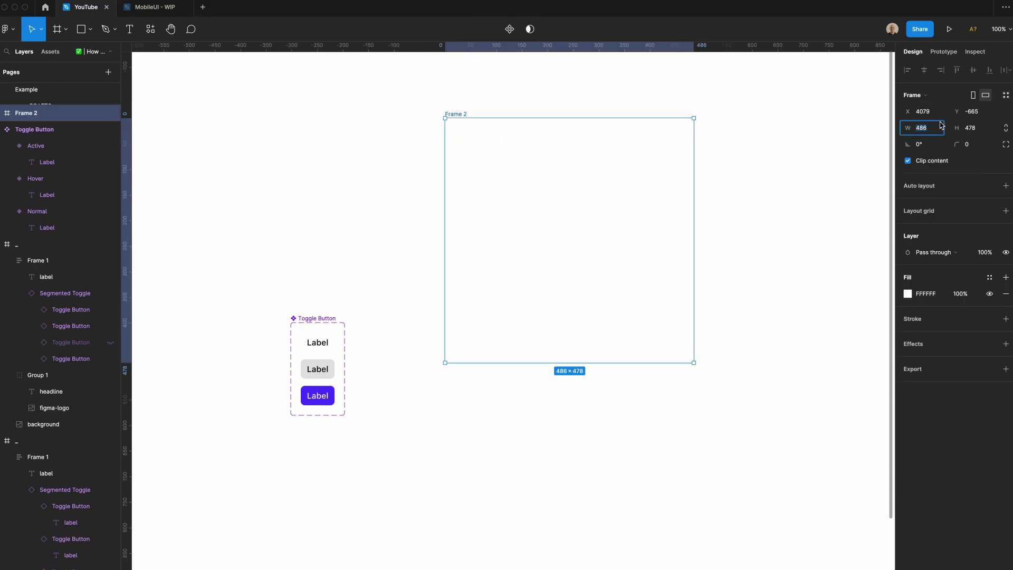
text(375)
key(Tab)
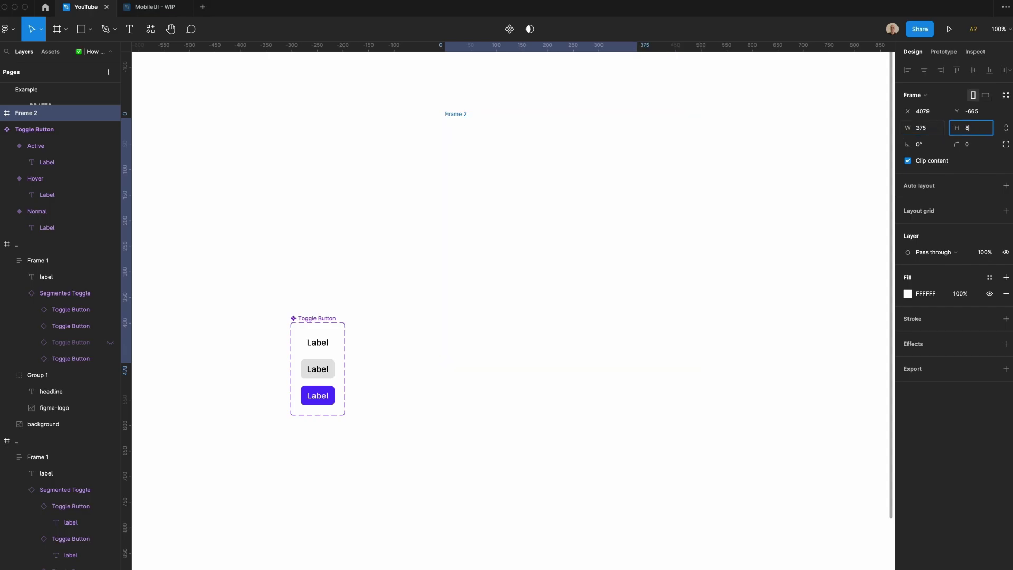
text(812)
key(Return)
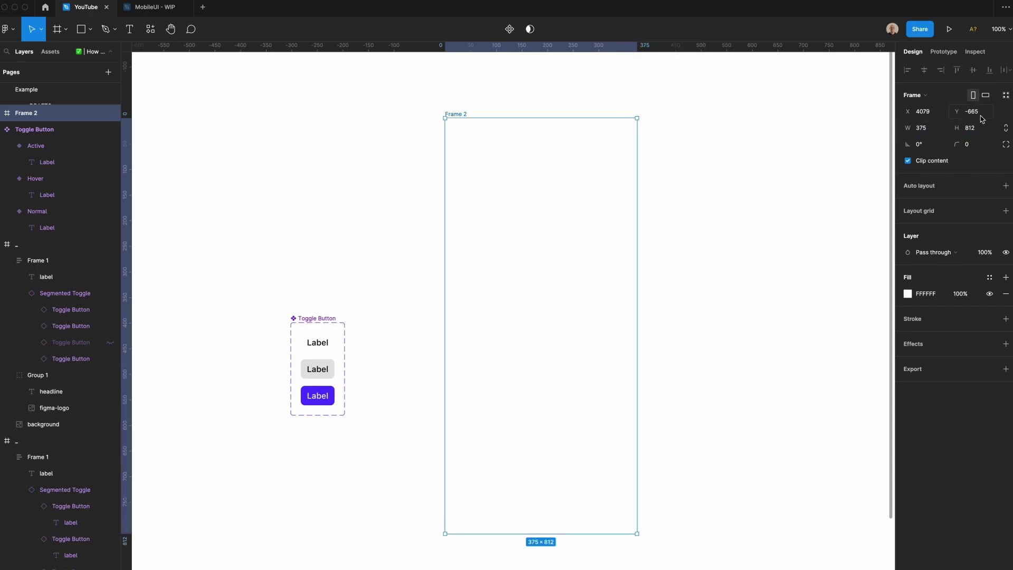
double_click(453, 113)
text(Phone)
key(Return)
key(Escape)
Step: Set the canvas background to grey and paste the Tip frame centred inside Phone
click(907, 91)
drag(803, 142, 760, 143)
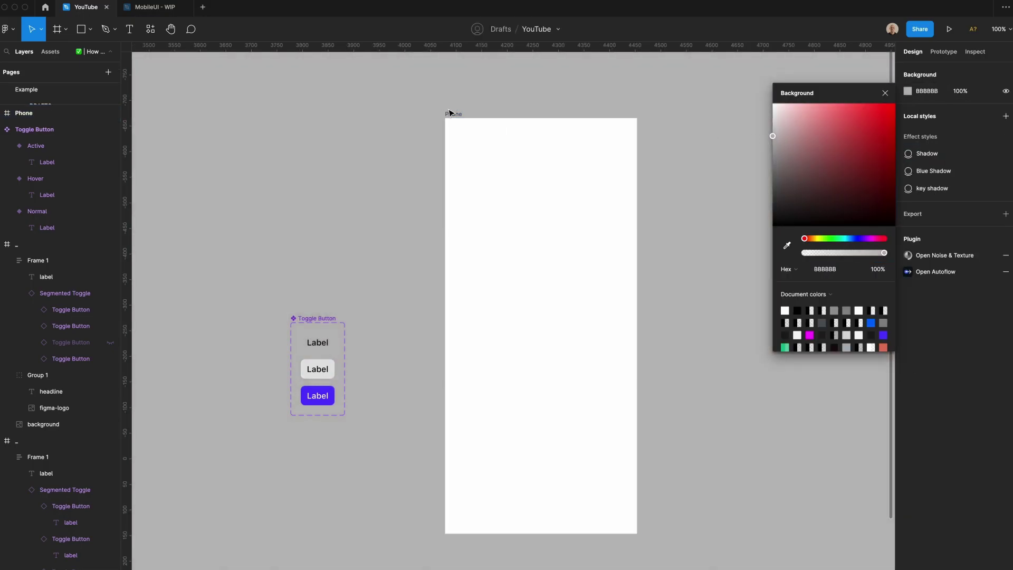
key(super+v)
click(924, 70)
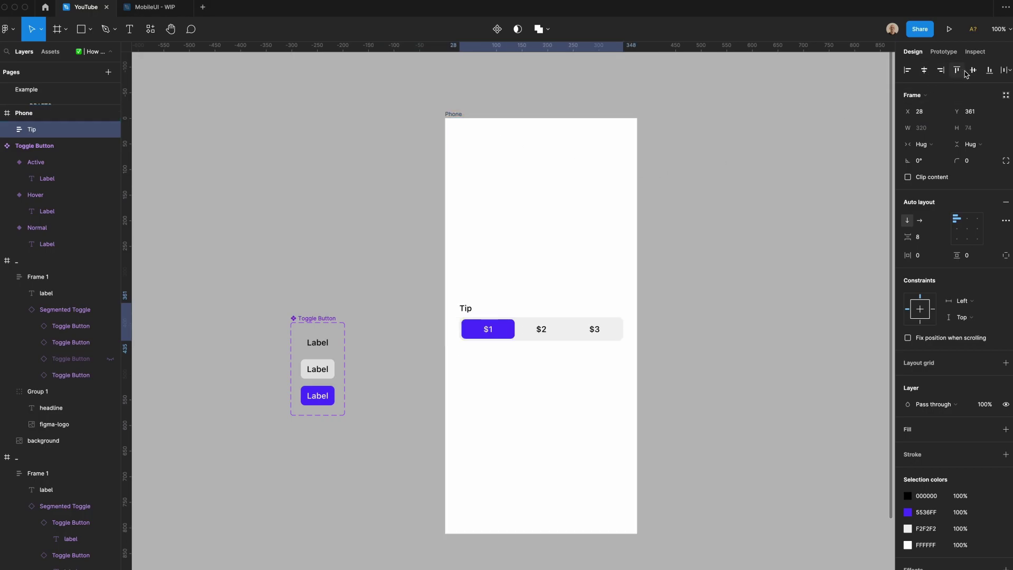
click(974, 70)
Step: Make Phone a flow starting point and test choosing $2 in the prototype preview
click(944, 51)
click(718, 156)
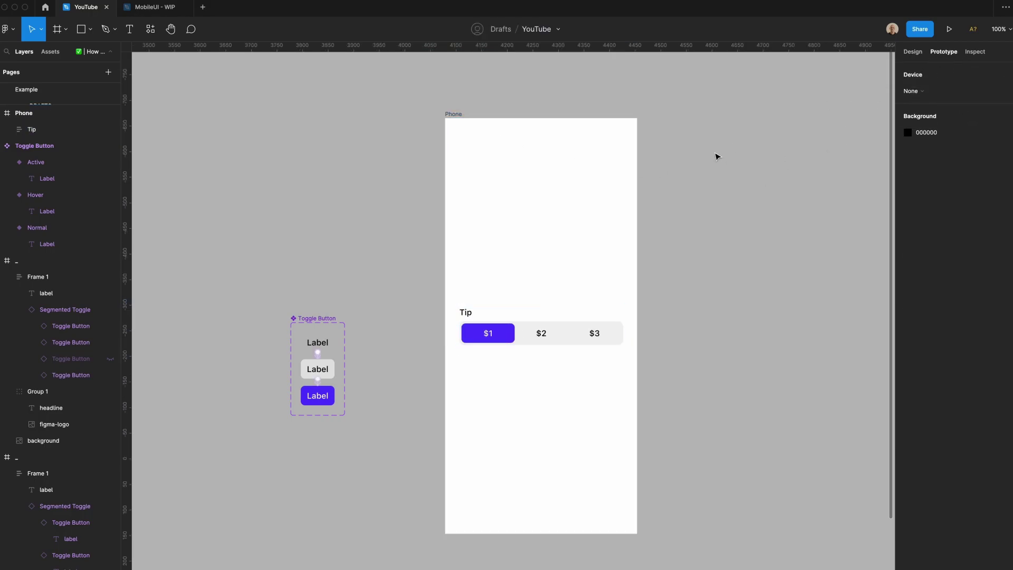
click(457, 115)
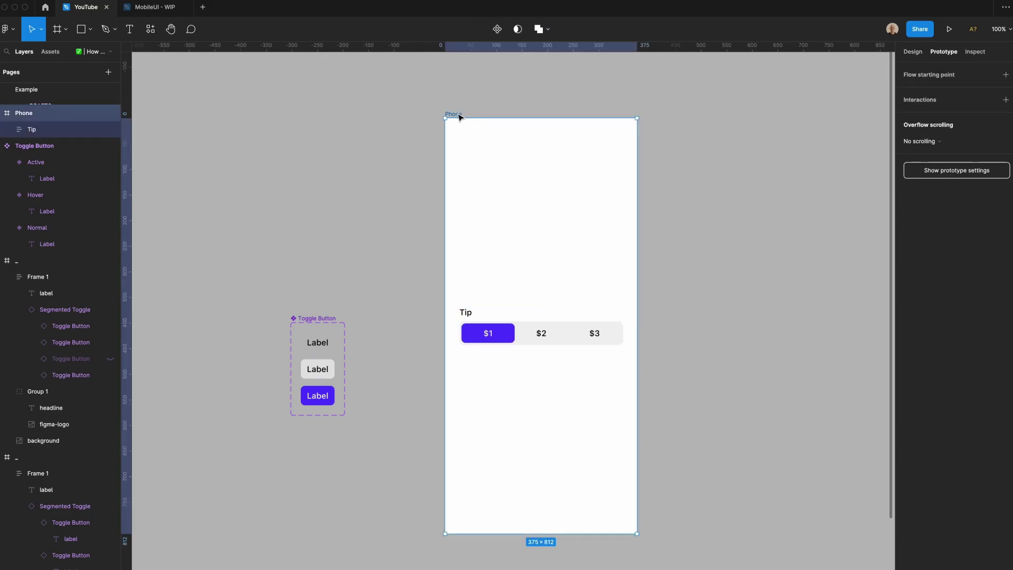
click(1006, 75)
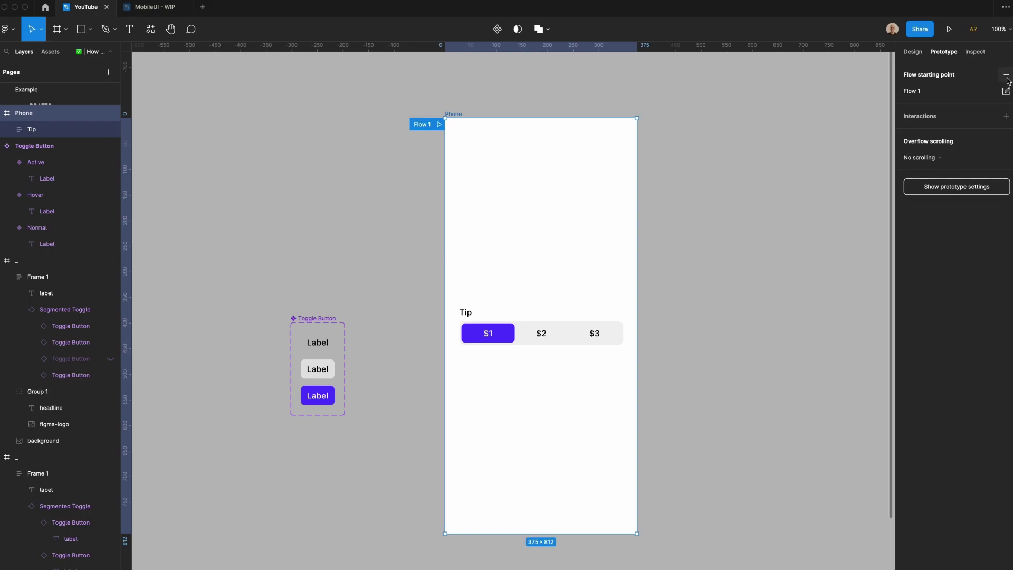
click(949, 38)
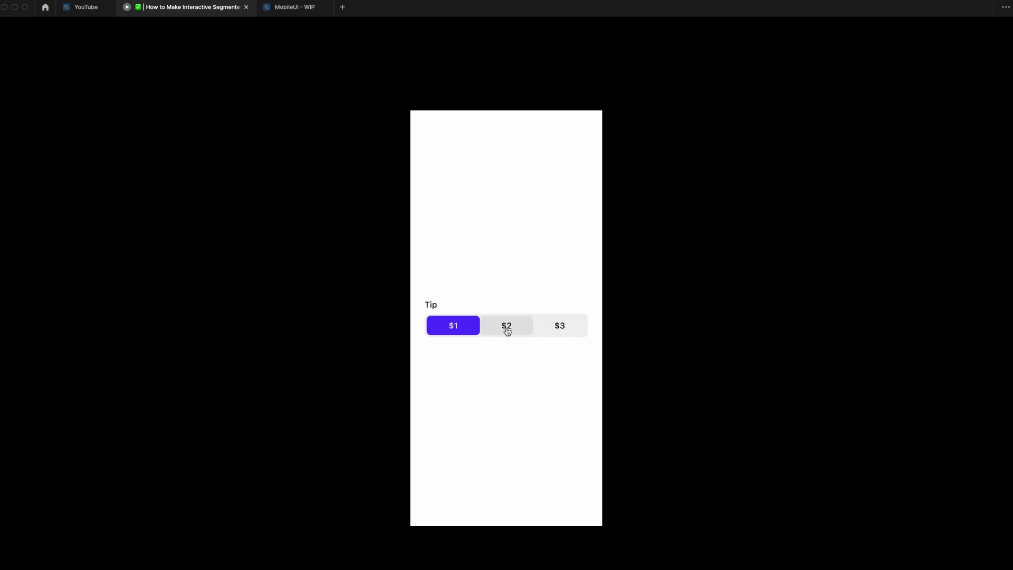
click(507, 331)
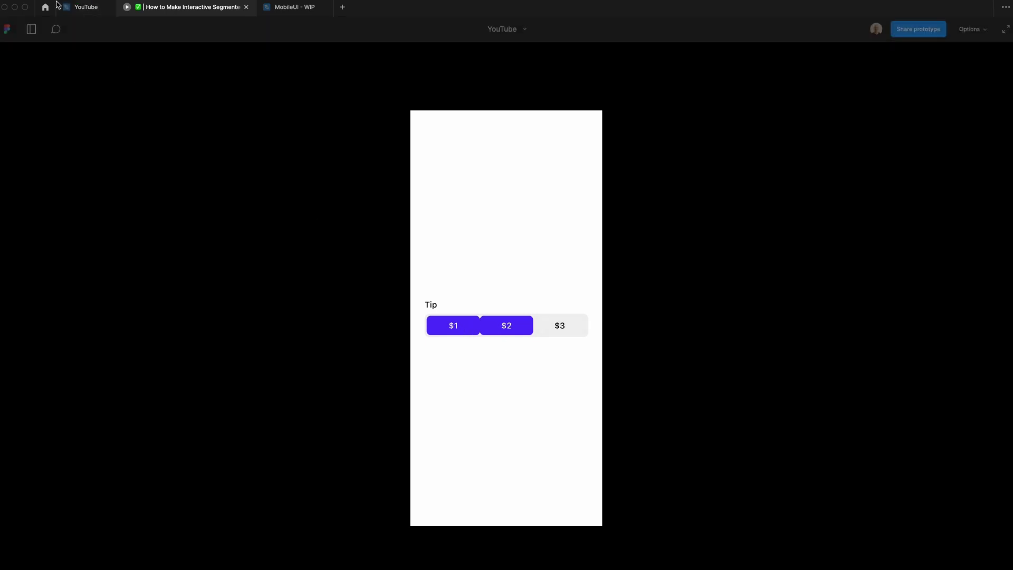
click(85, 6)
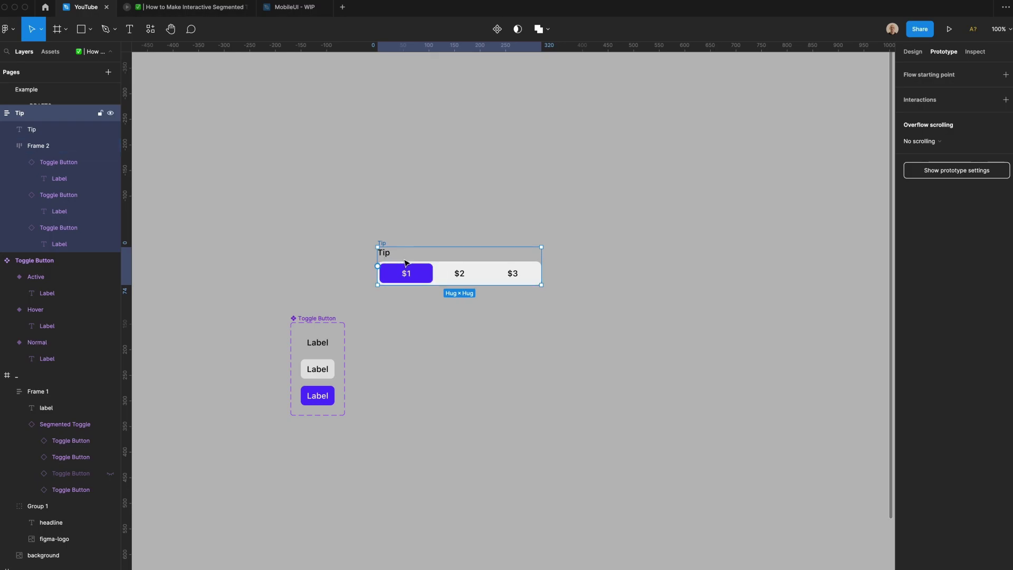
Step: Duplicate Tip twice, making $2 Active in the middle copy and $3 Active in the third
drag(406, 262, 413, 312)
key(ctrl+d)
ctrl+click(441, 323)
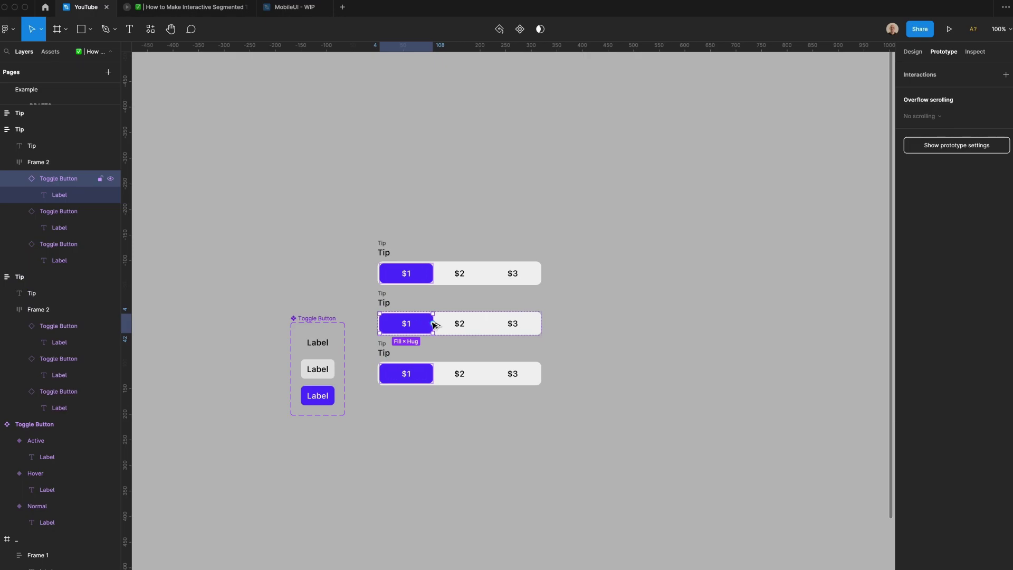
click(957, 219)
click(962, 192)
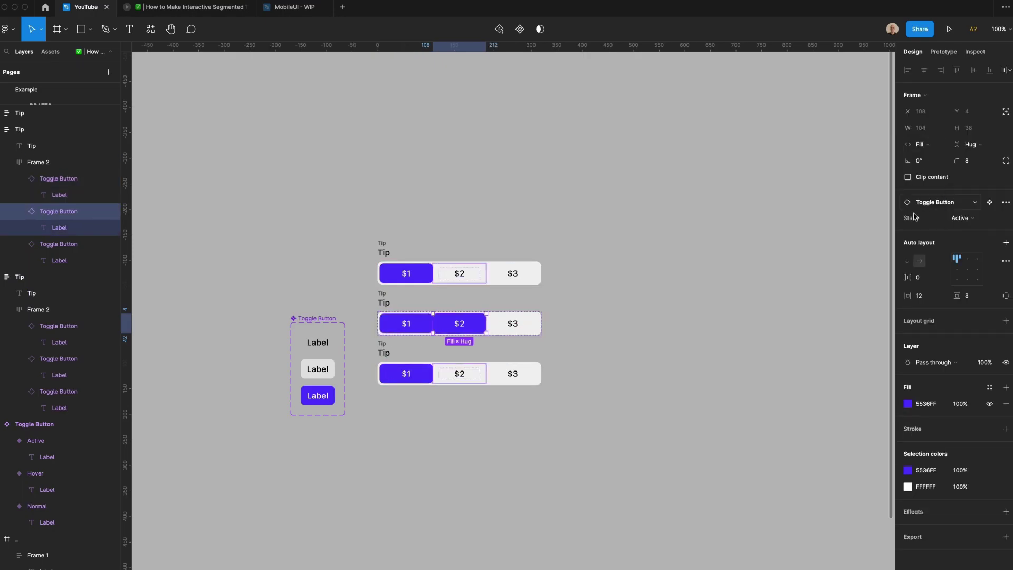
ctrl+click(533, 375)
click(960, 218)
click(962, 193)
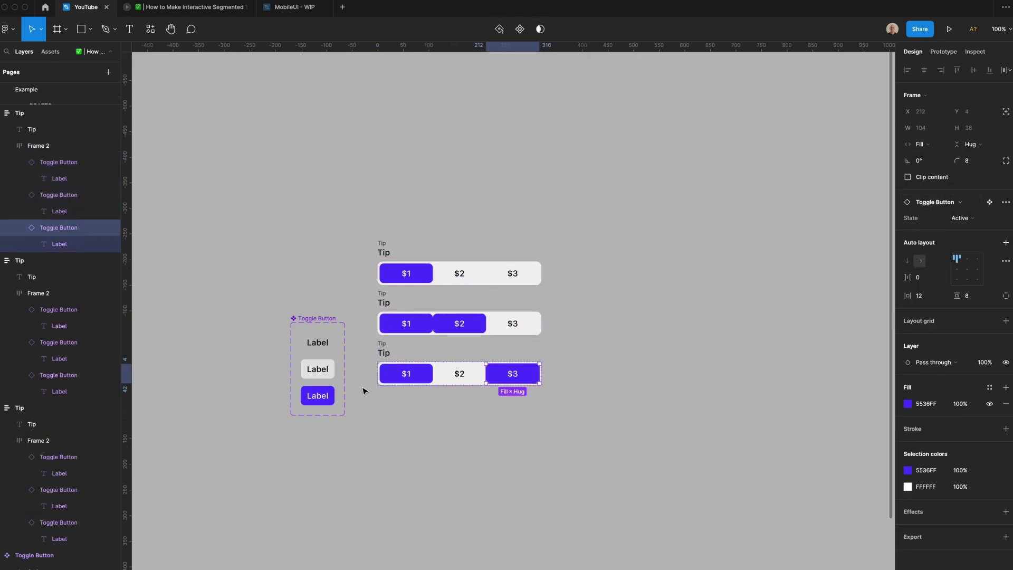
Step: Set the $1 button to Normal in the third and middle Tip copies
ctrl+click(399, 377)
click(960, 218)
click(963, 242)
ctrl+click(406, 327)
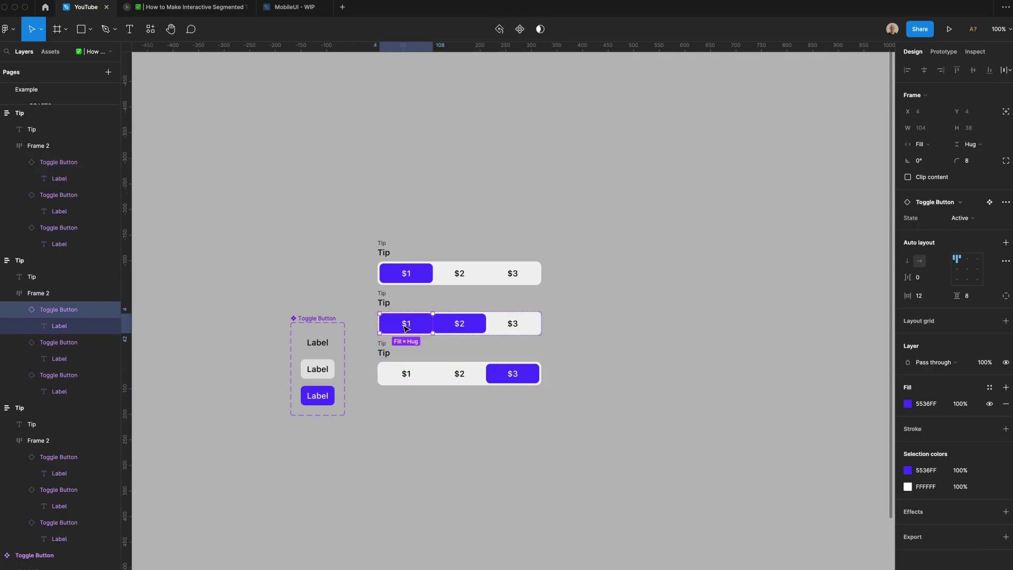
click(960, 218)
click(963, 243)
Step: Rename the top, middle and bottom Tip frames 1, 2 and 3, then select all three
click(671, 224)
click(383, 241)
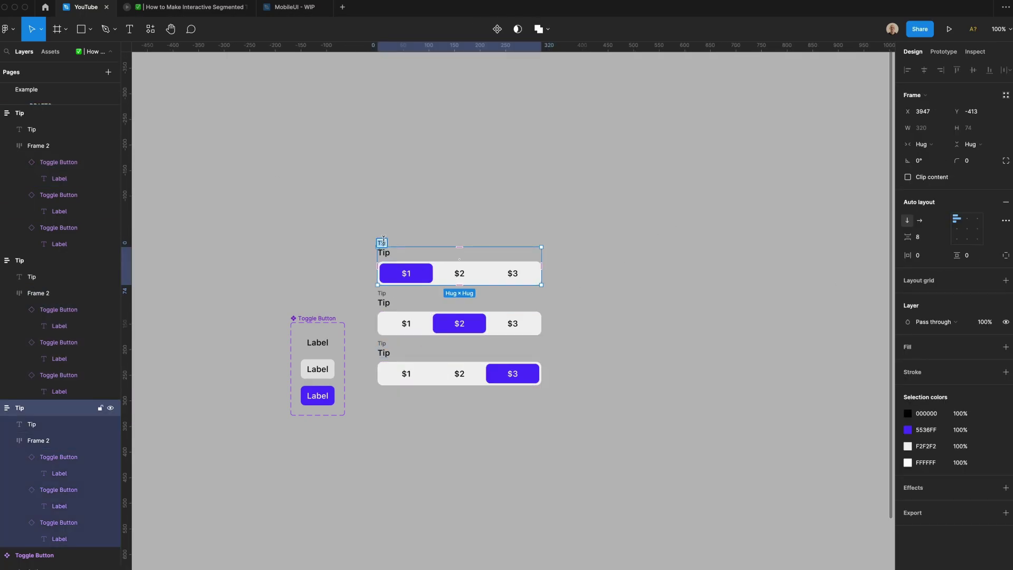
text(1)
click(242, 218)
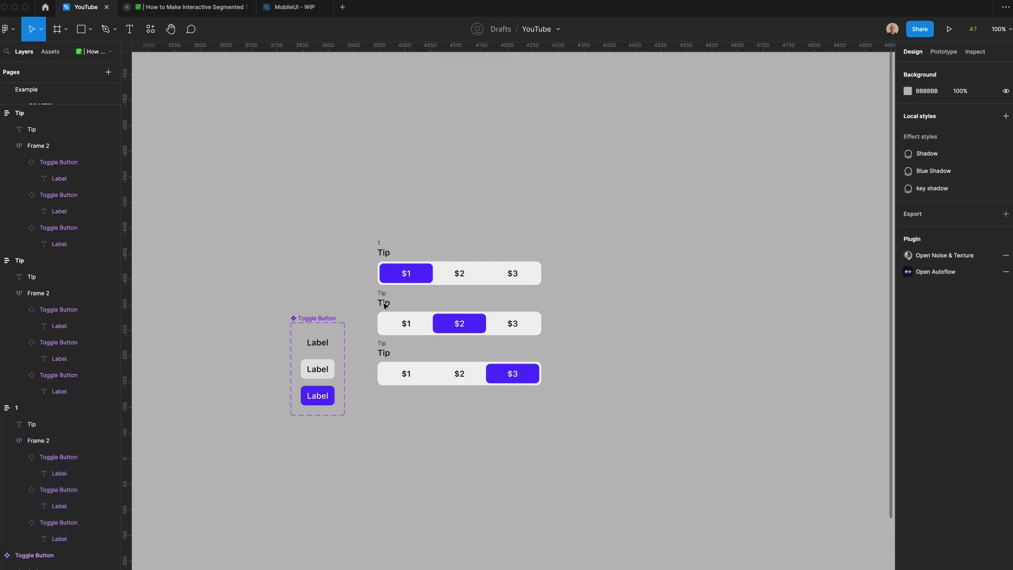
click(381, 293)
double_click(381, 293)
text(2)
click(332, 272)
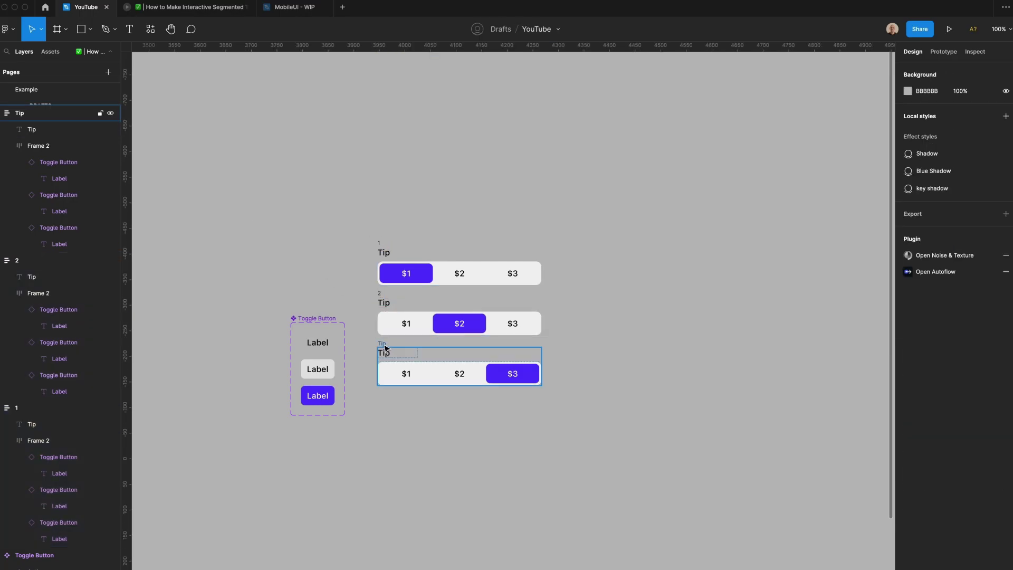
click(382, 344)
double_click(382, 344)
text(3)
drag(369, 218, 525, 437)
Step: Create a component set named Toggle from the three frames and rename Property 1 to Tip
click(504, 29)
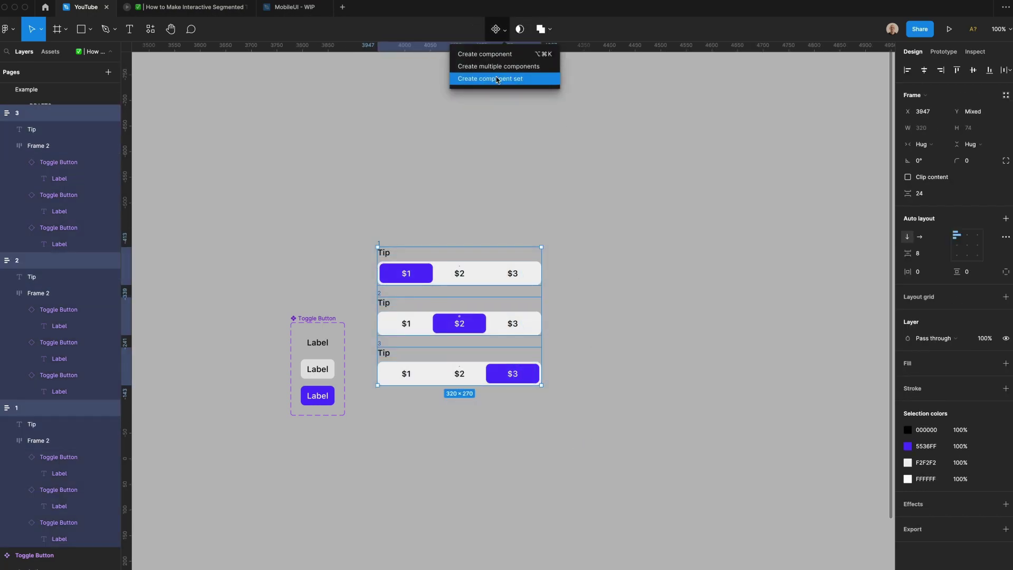
click(501, 81)
click(952, 187)
text(Toggle)
click(933, 229)
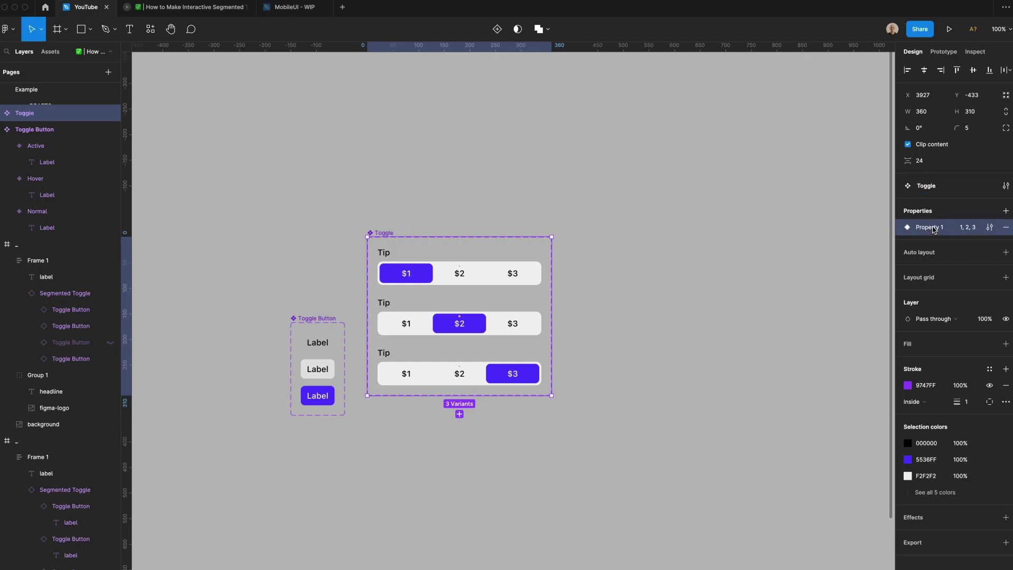
double_click(933, 229)
text(Tip)
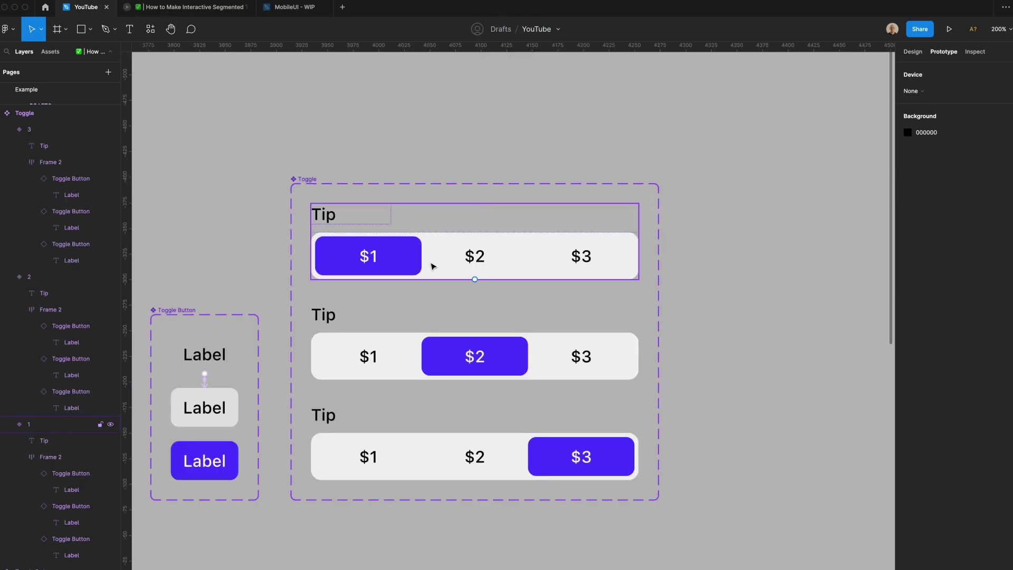
Step: Link the top variant's $2 button on click to variant 2
click(465, 270)
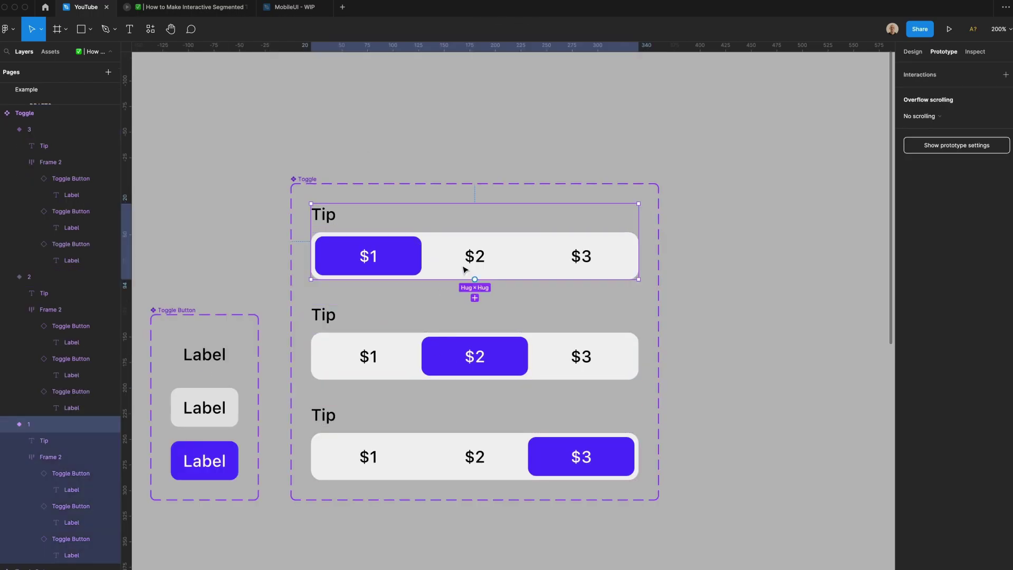
click(464, 270)
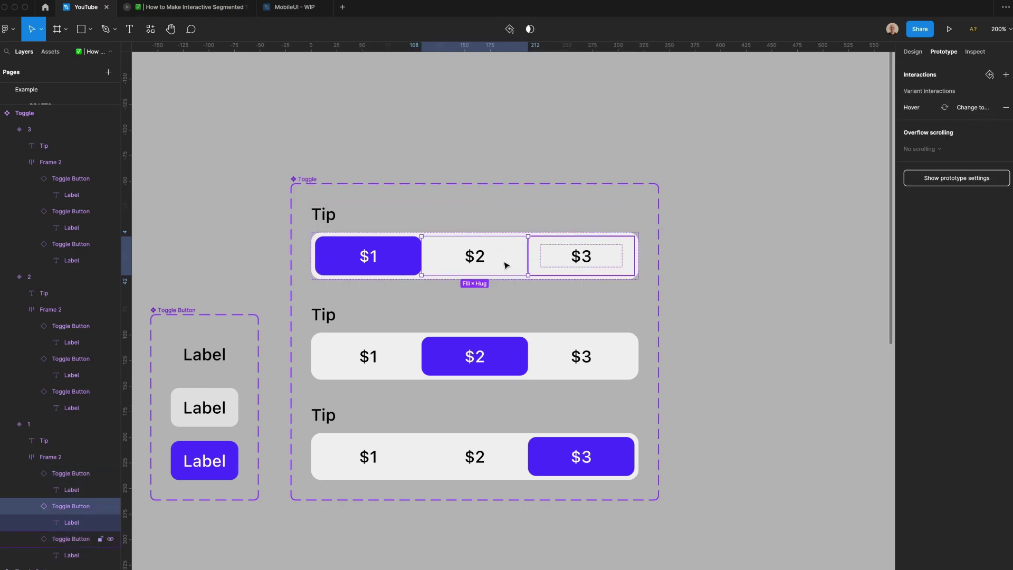
drag(475, 275, 475, 311)
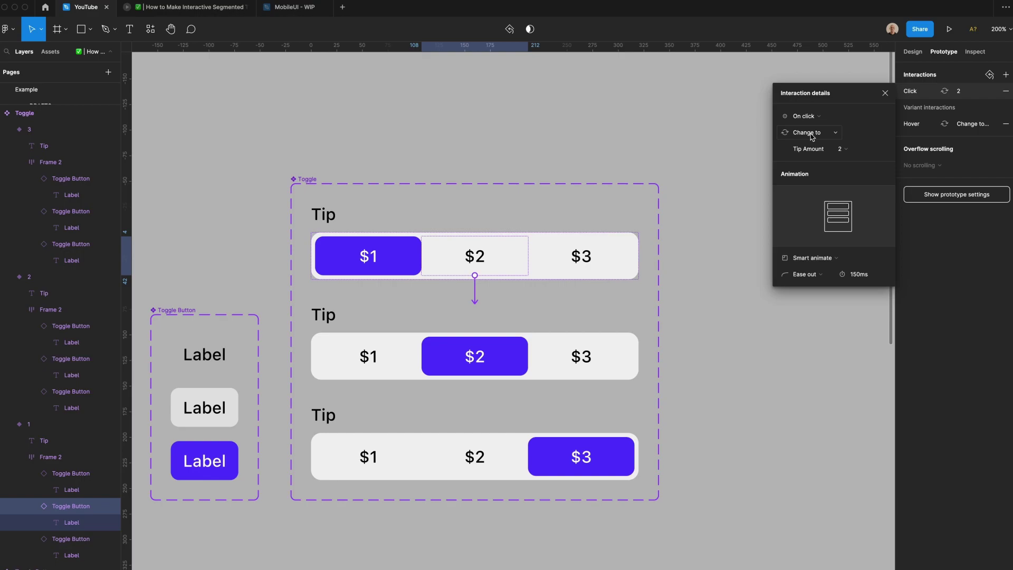
click(581, 256)
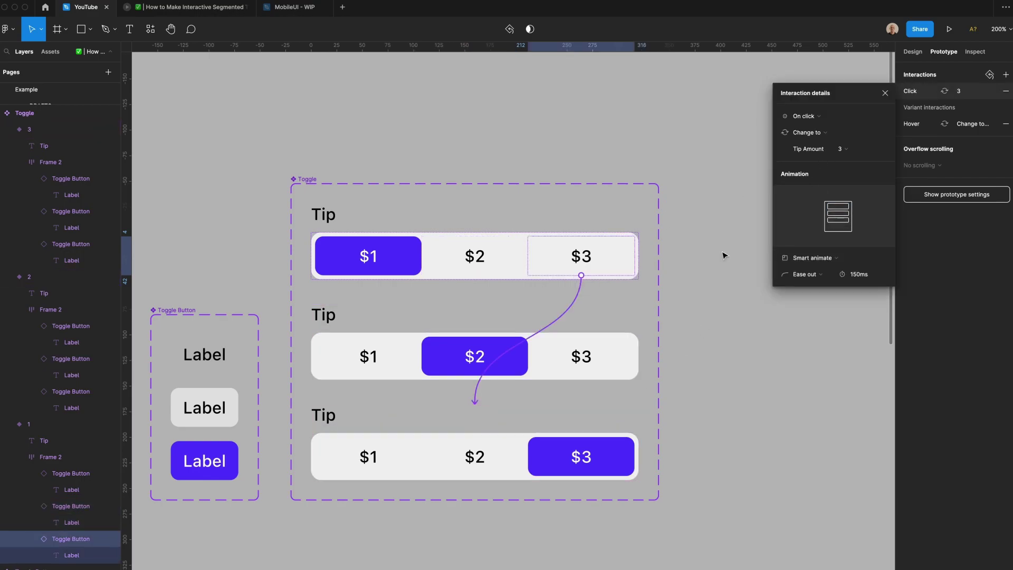
Step: Link variant 2's $1 button to the top variant and its $3 button to the bottom variant
click(369, 335)
click(373, 352)
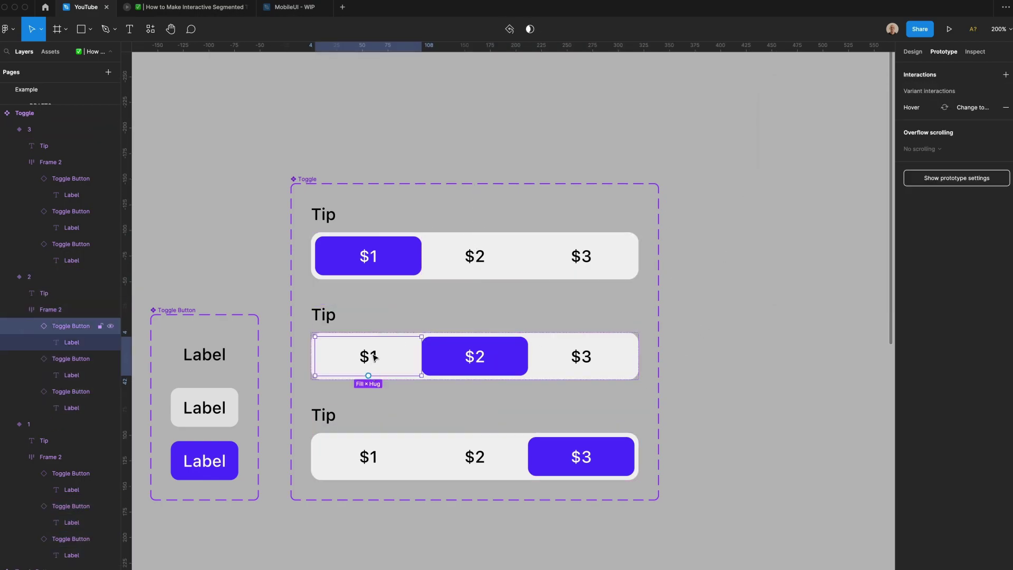
drag(368, 336, 464, 272)
click(550, 356)
drag(581, 376, 533, 450)
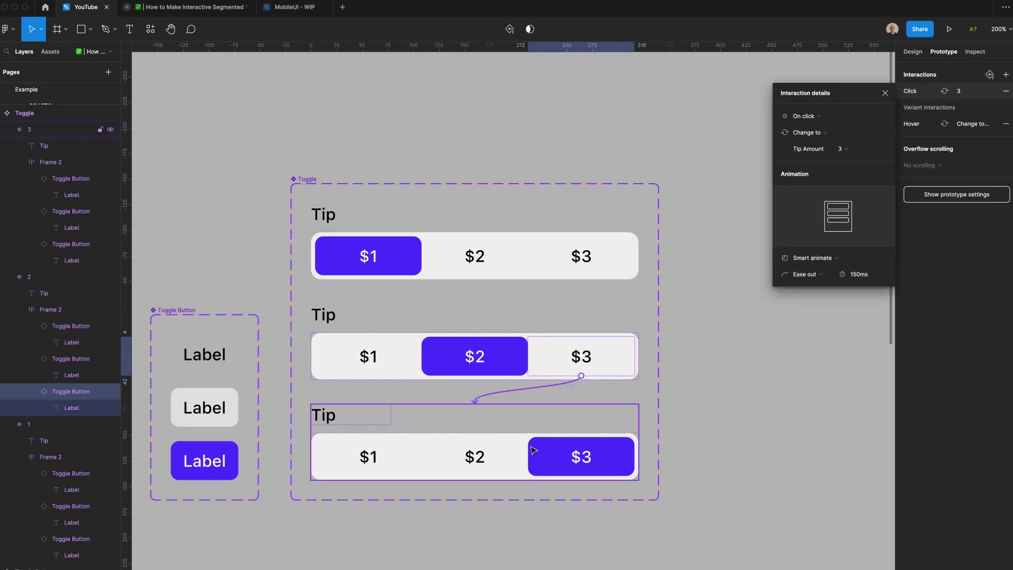
Step: Link the bottom variant's $2 button to the middle variant
click(369, 452)
click(369, 452)
click(477, 444)
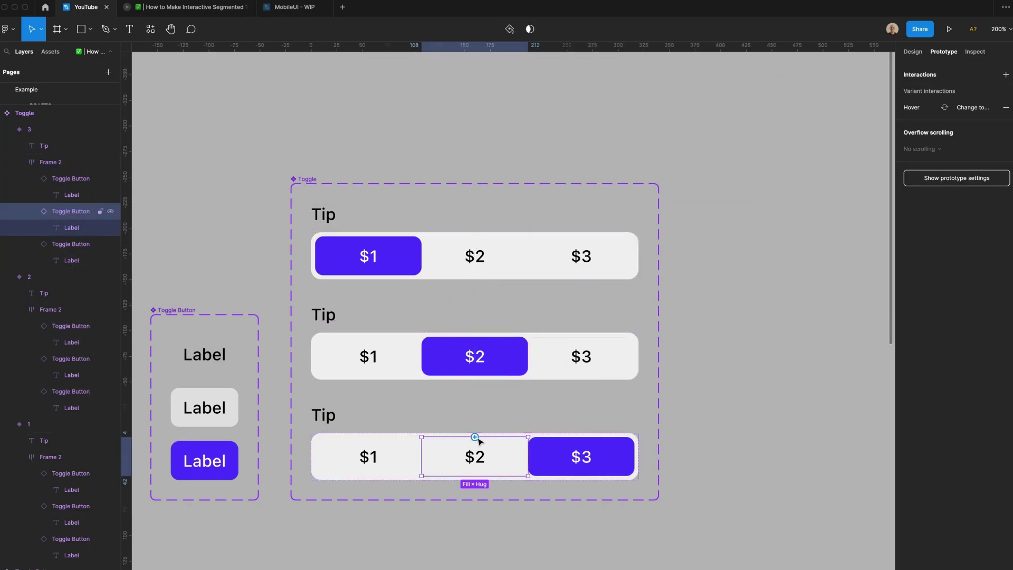
drag(475, 437, 475, 375)
click(475, 256)
Step: Draw a new 375×812 frame beside the Toggle set
ctrl+scroll(402, 305, down, 5)
click(568, 169)
scroll(568, 172, right, 3)
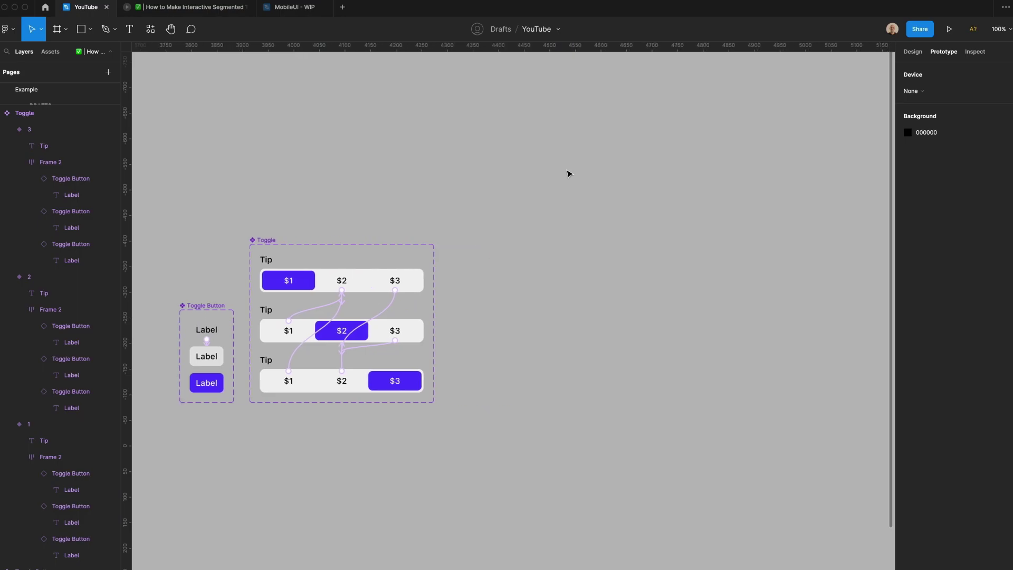
key(f)
drag(485, 131, 646, 300)
click(913, 51)
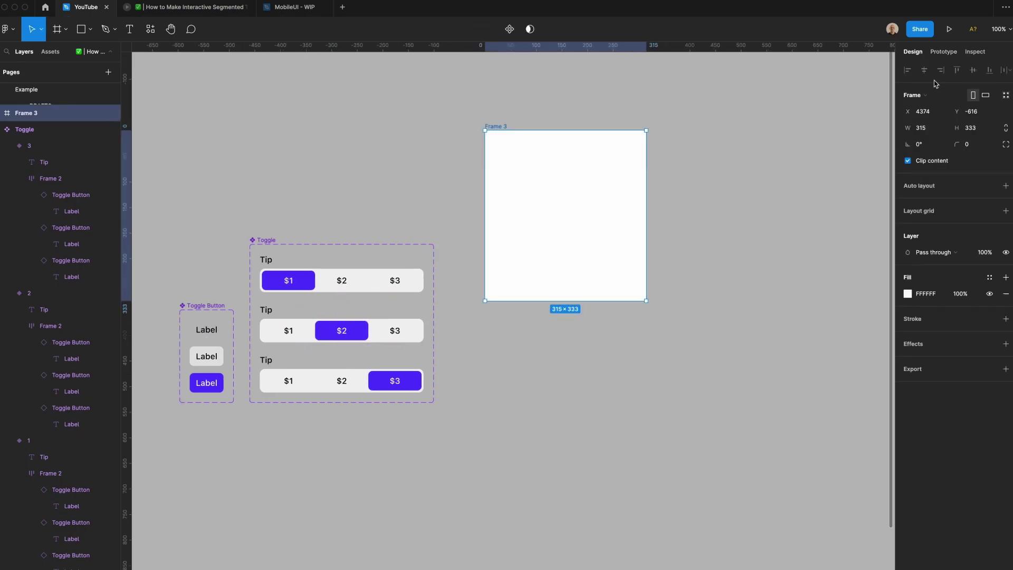
click(918, 127)
text(375)
key(Tab)
text(8)
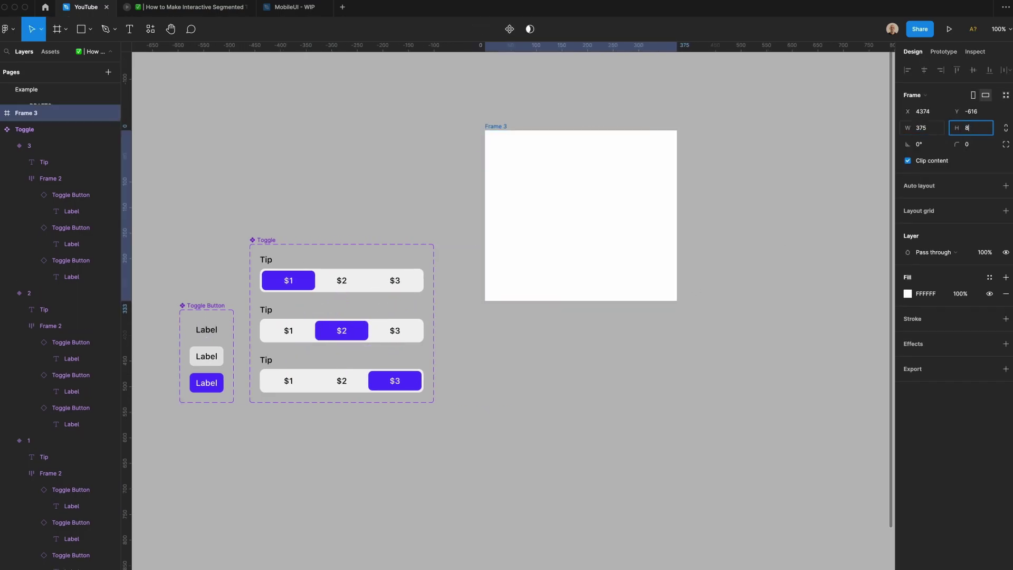
text(12)
key(Return)
drag(615, 277, 600, 257)
Step: Make the frame a flow starting point and paste a Toggle instance centred inside it
click(943, 52)
click(1006, 75)
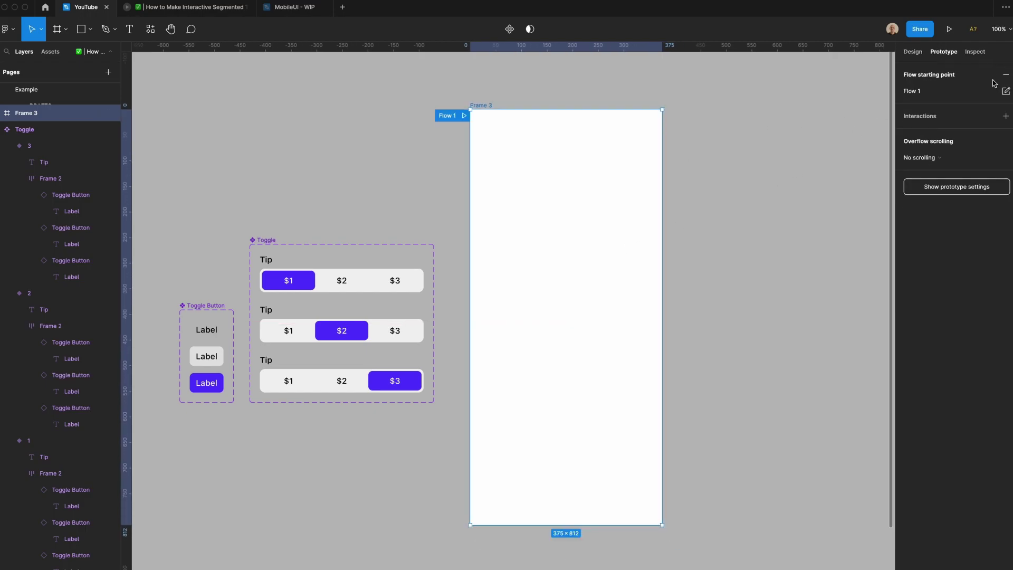
key(ctrl+v)
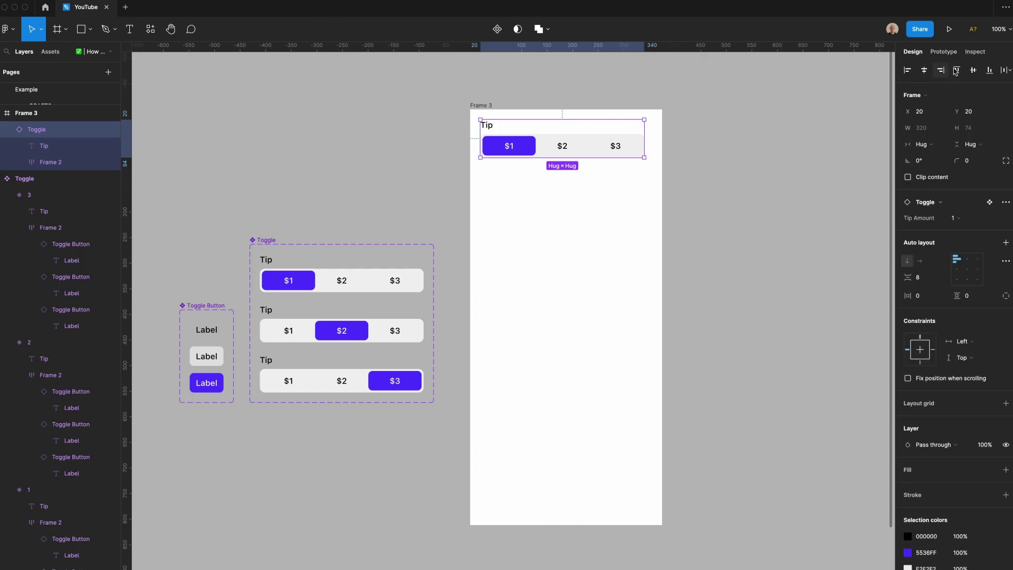
click(912, 51)
click(925, 70)
click(974, 70)
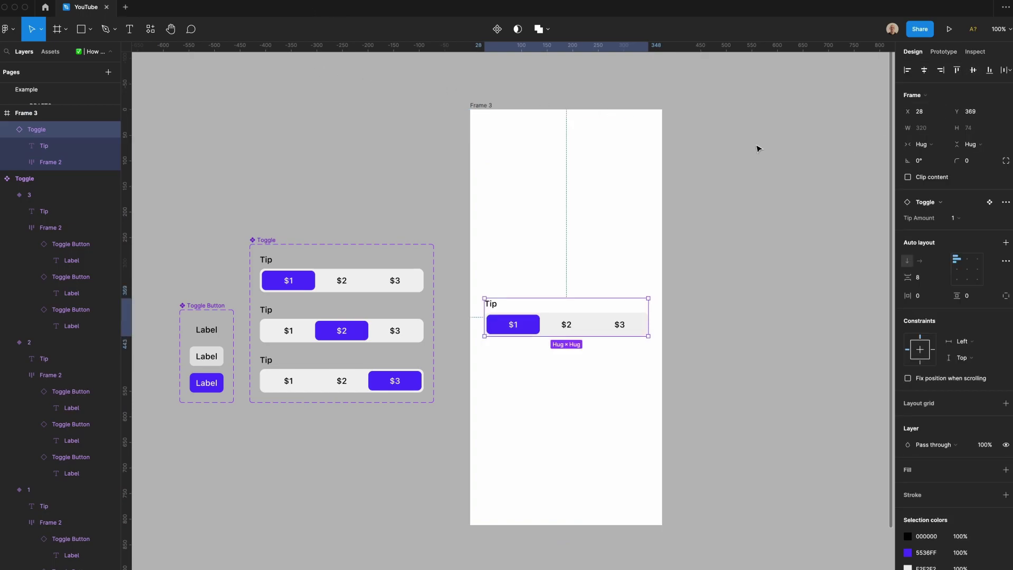
click(758, 149)
click(486, 109)
click(943, 52)
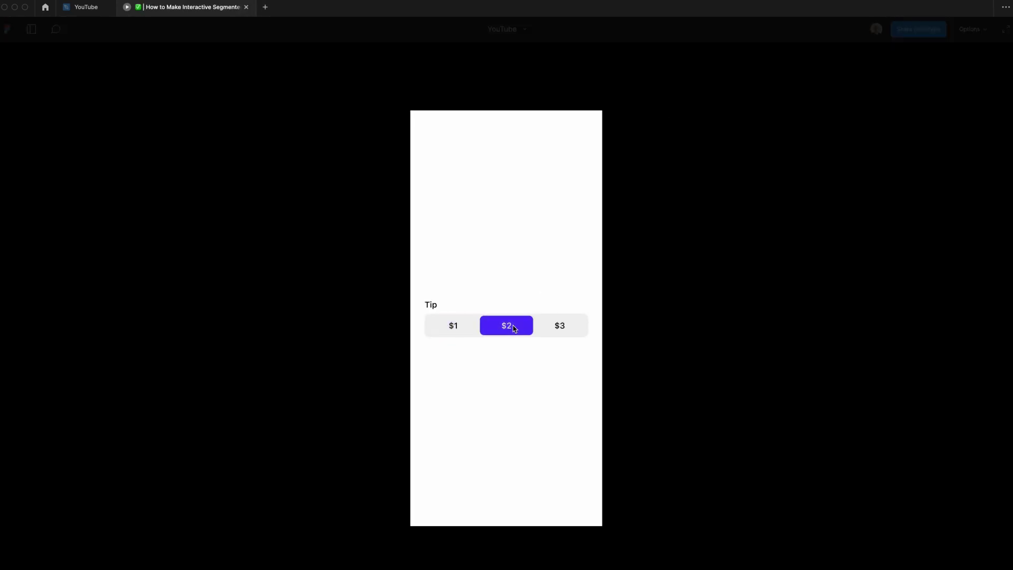
Step: Switch between $3, $2 and $1 repeatedly in the preview, then return to the design file
click(556, 330)
click(489, 330)
click(456, 329)
click(497, 331)
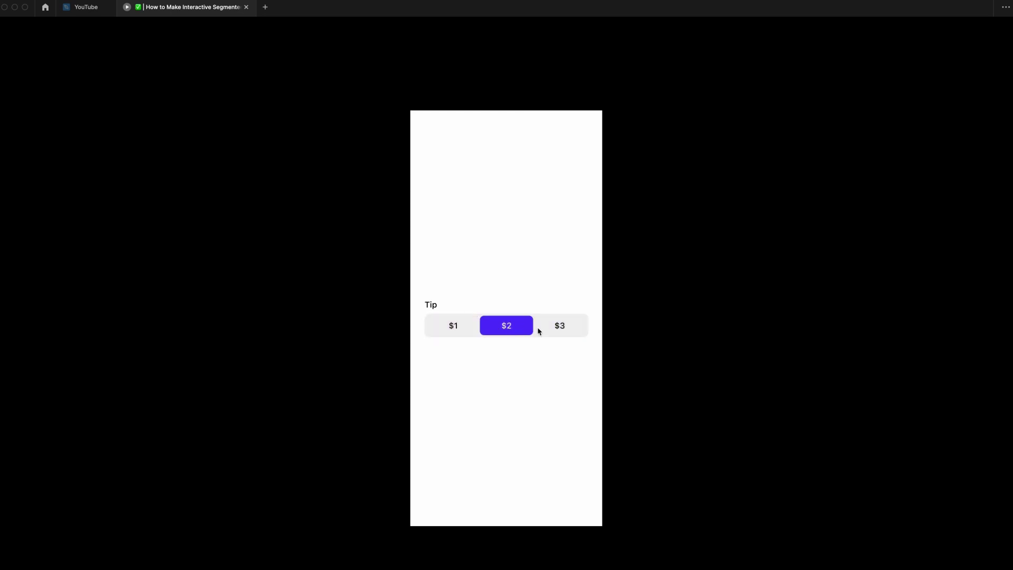
click(550, 330)
click(460, 330)
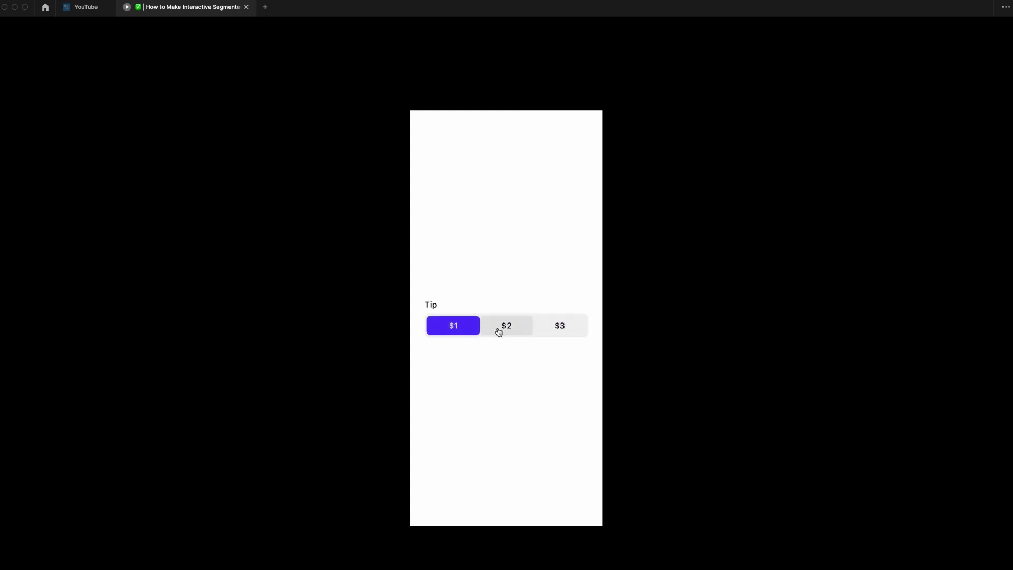
click(499, 331)
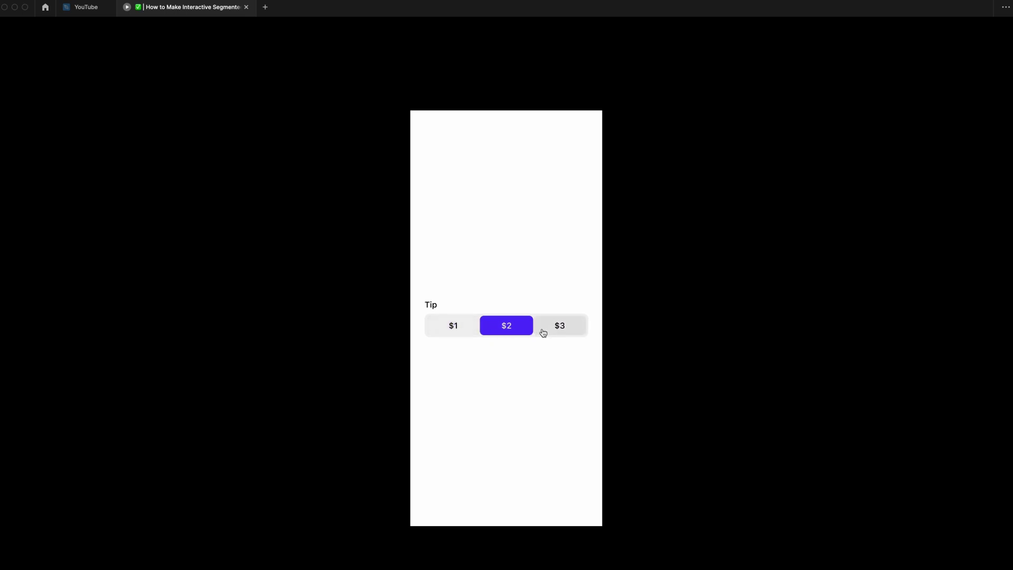
click(92, 7)
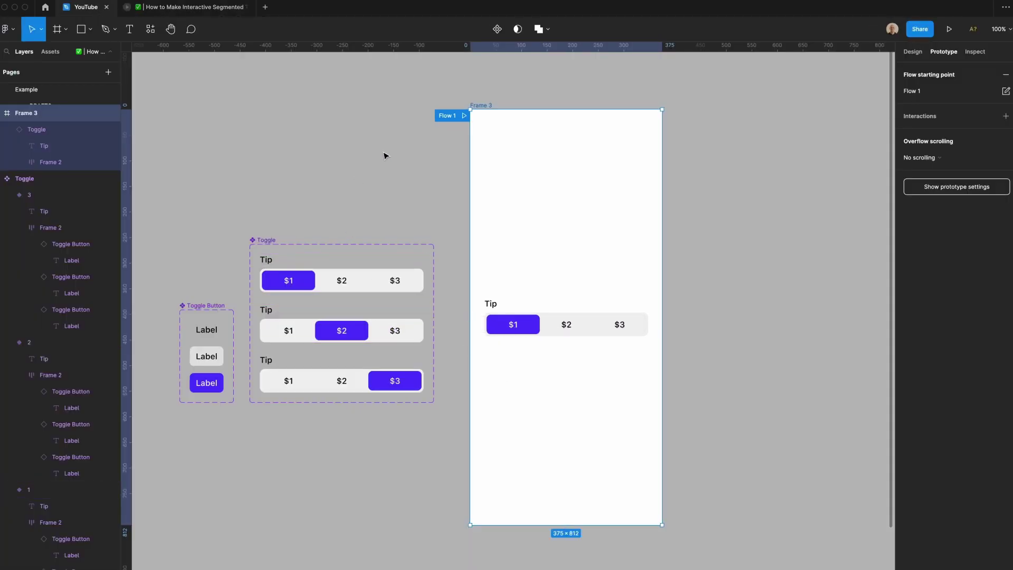
Step: Link the middle $1 button to variant 1 with a 300ms transition, then edit other buttons' durations
click(260, 199)
drag(289, 320, 341, 289)
click(854, 275)
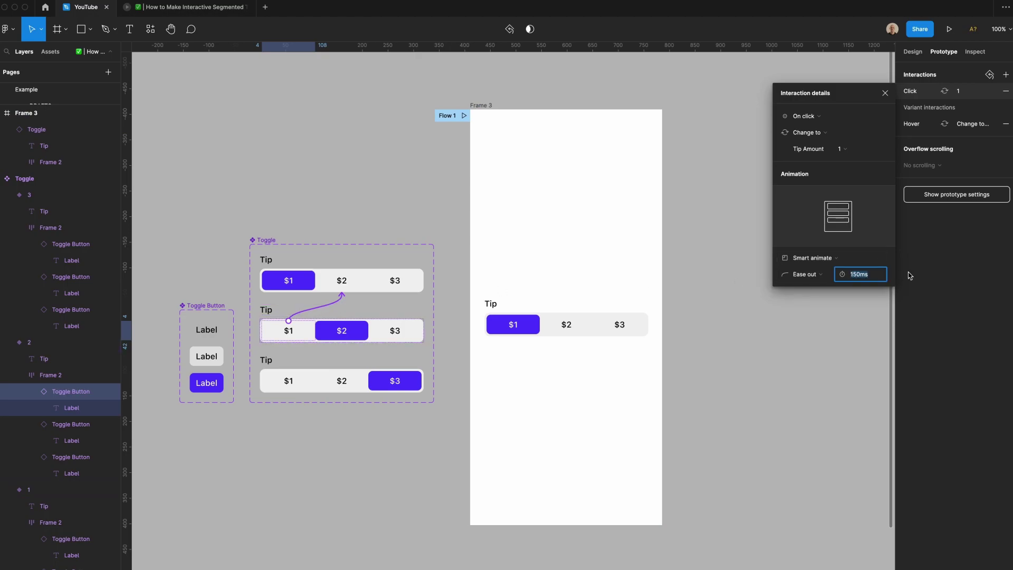
text(300ms)
key(Return)
click(395, 281)
click(859, 274)
click(239, 185)
click(289, 381)
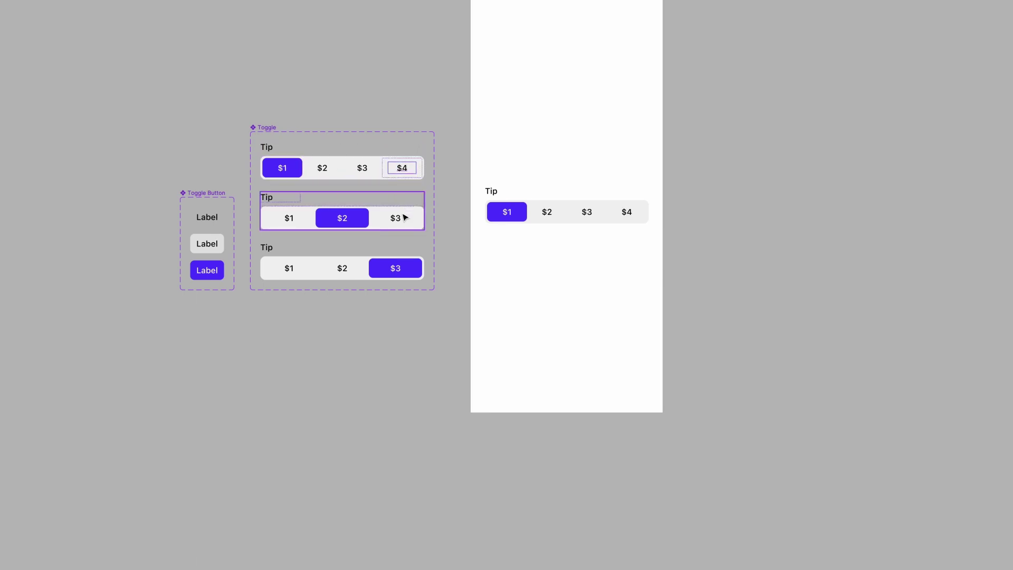
Step: Duplicate the middle Toggle variant's $3 button and relabel the copy $4
click(401, 217)
click(402, 217)
key(ctrl+d)
double_click(405, 219)
text($4)
key(Escape)
Step: Add a $4 button to the bottom Toggle variant by copying a button and relabelling it
click(402, 268)
key(ctrl+v)
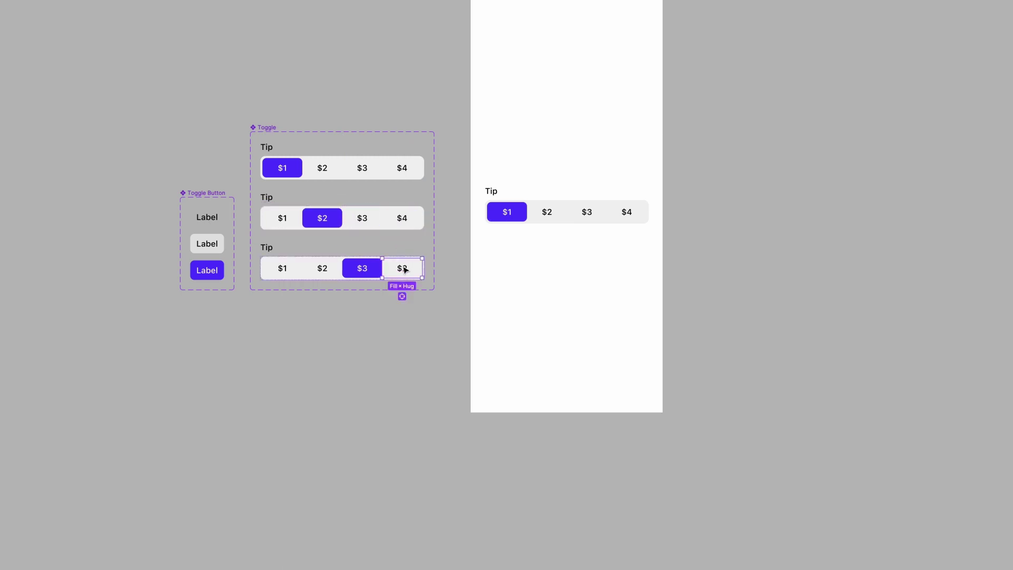
double_click(402, 268)
key(BackSpace)
text(4)
key(Escape)
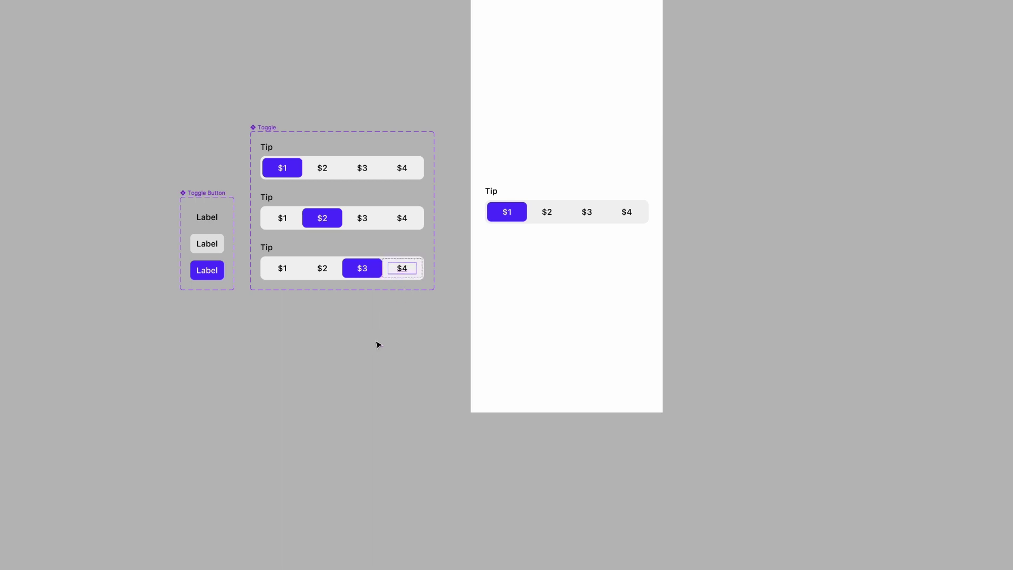